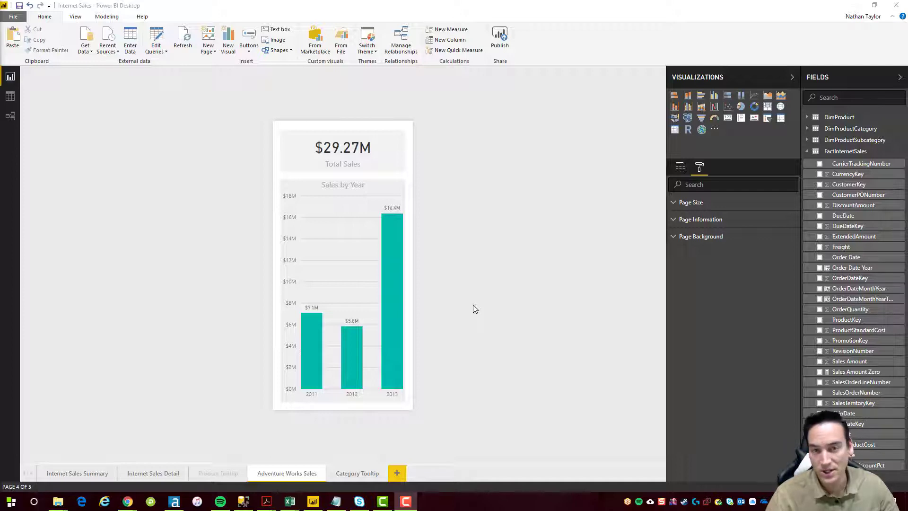
Step: Add a new report page and name it AW2
{"action": "left_click", "coordinate": [398, 473]}
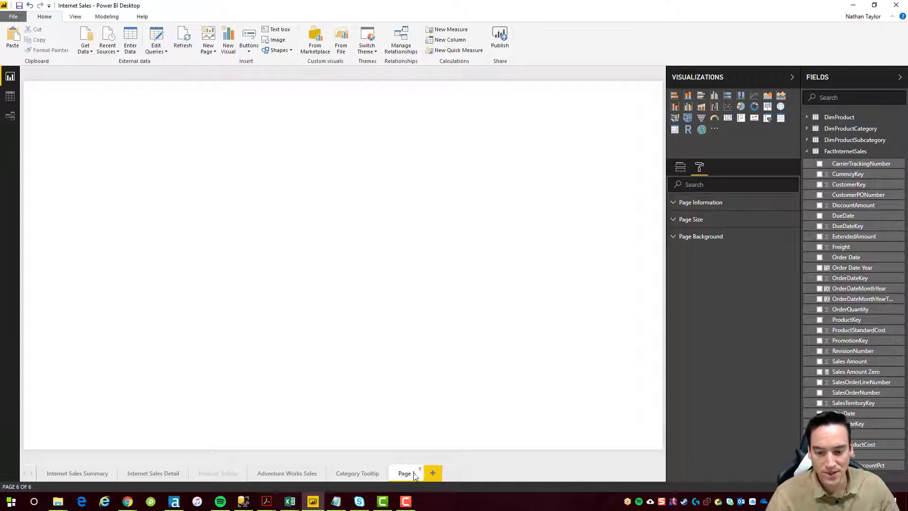
{"action": "double_click", "coordinate": [413, 474]}
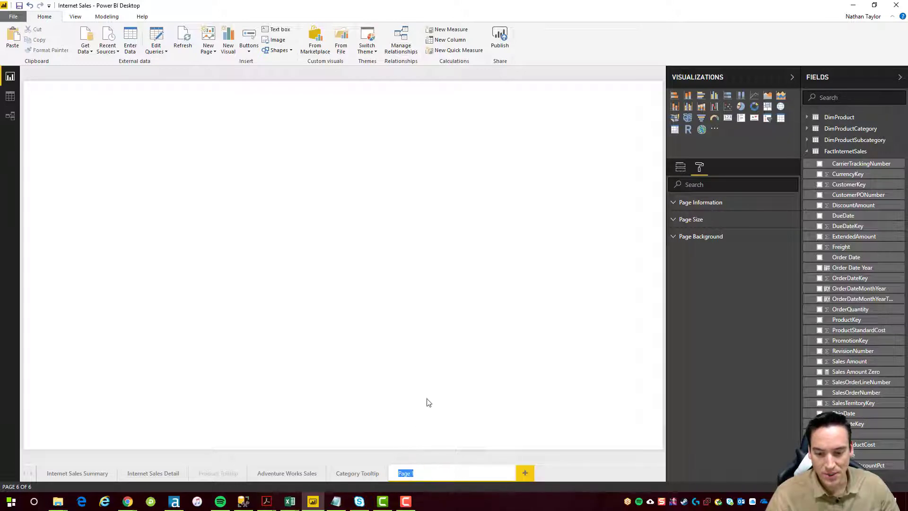
{"action": "type", "text": "AW"}
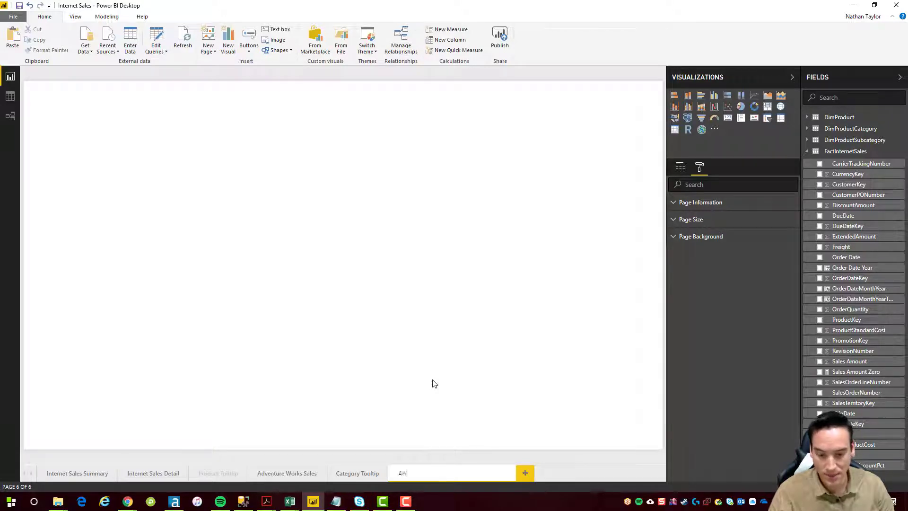
{"action": "type", "text": "2"}
{"action": "key", "text": "Return"}
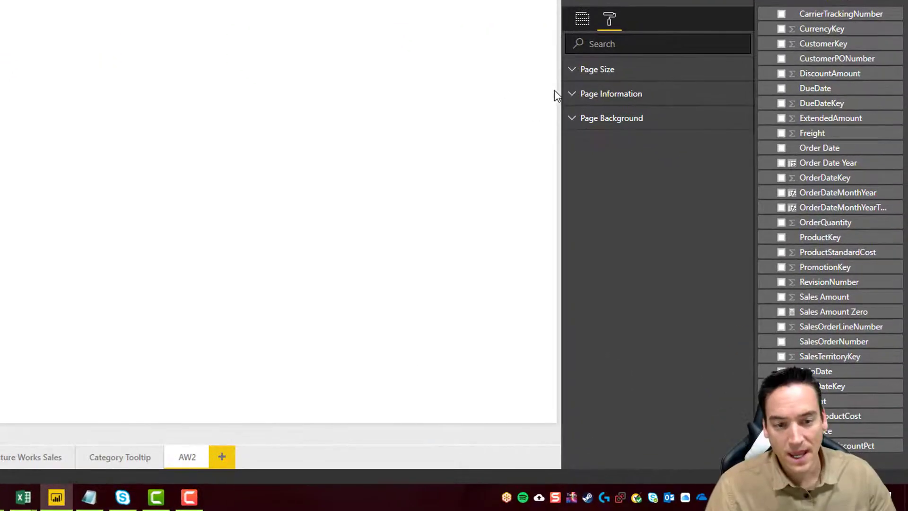
Step: Set the AW2 page's size type to Cortana
{"action": "left_click", "coordinate": [599, 70]}
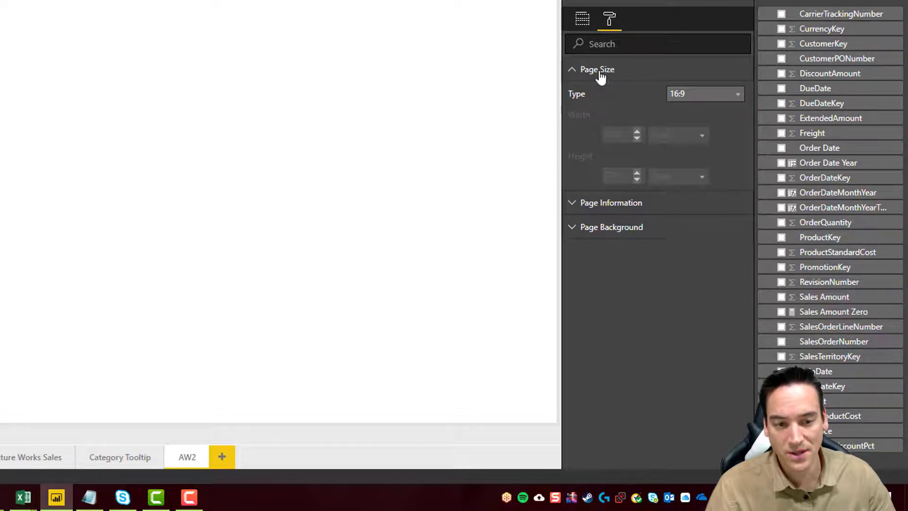
{"action": "left_click", "coordinate": [736, 96]}
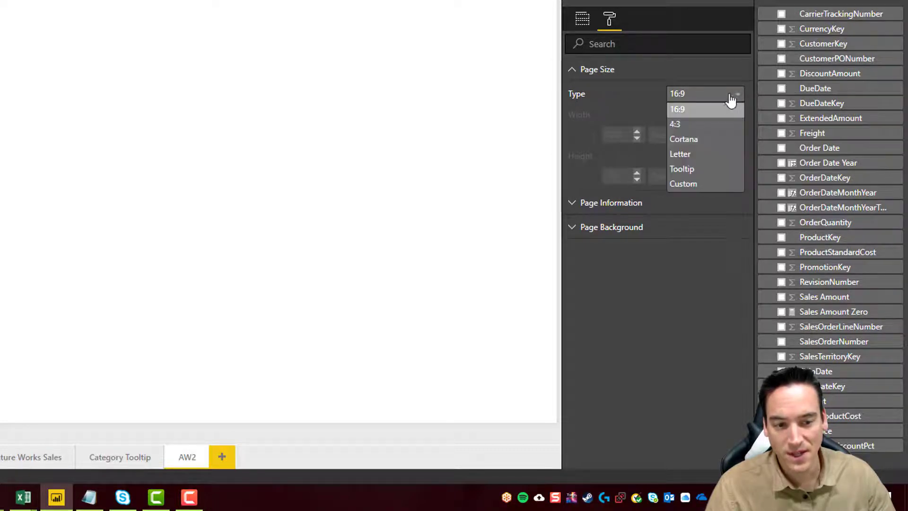
{"action": "left_click", "coordinate": [707, 141]}
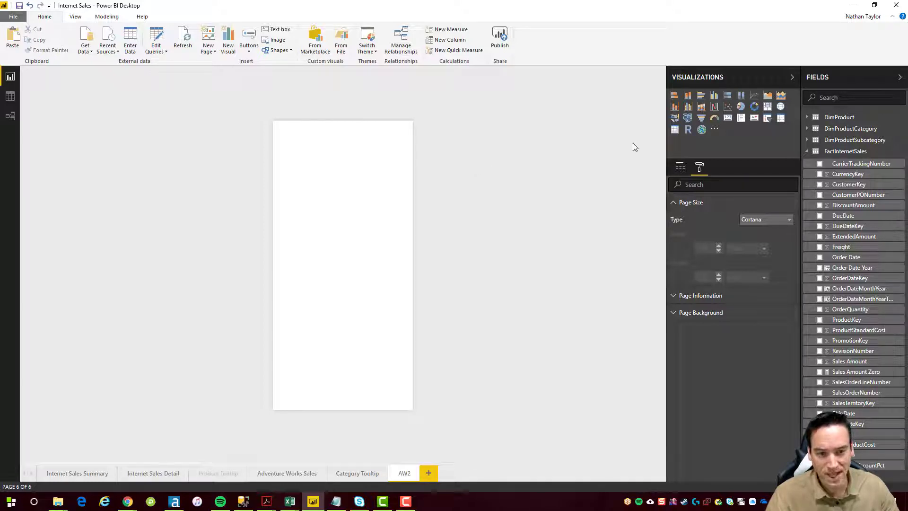
Step: Add a card visual showing the Sales Amount Zero measure and rename its displayed field to Sales Amount
{"action": "left_click", "coordinate": [728, 118]}
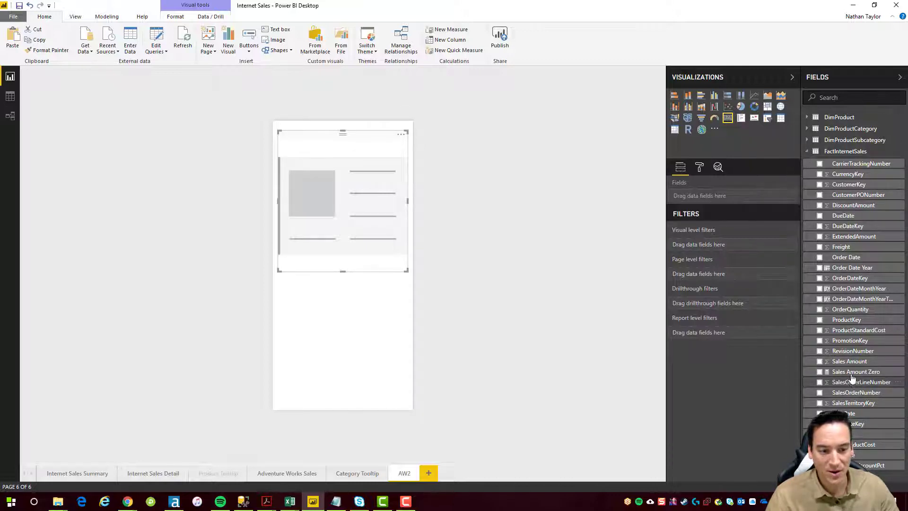
{"action": "left_click_drag", "start_coordinate": [854, 373], "coordinate": [351, 183]}
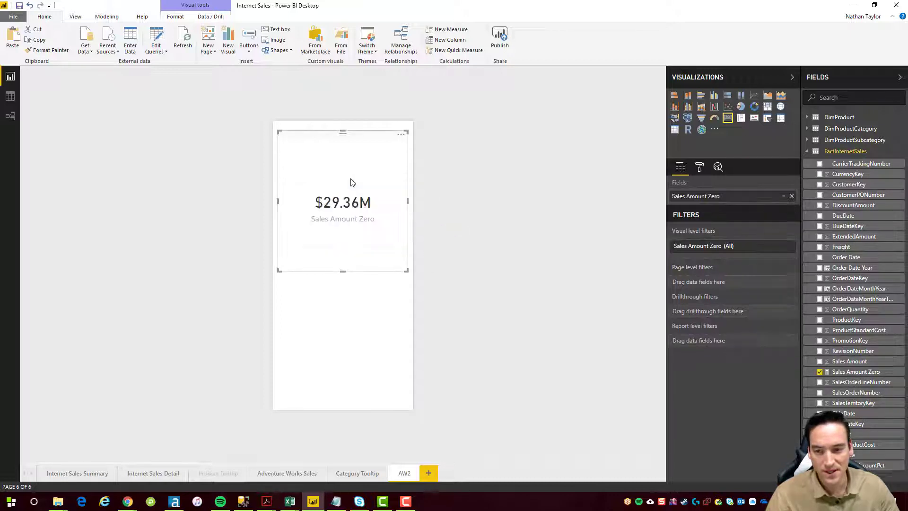
{"action": "left_click", "coordinate": [784, 196]}
{"action": "left_click", "coordinate": [793, 213]}
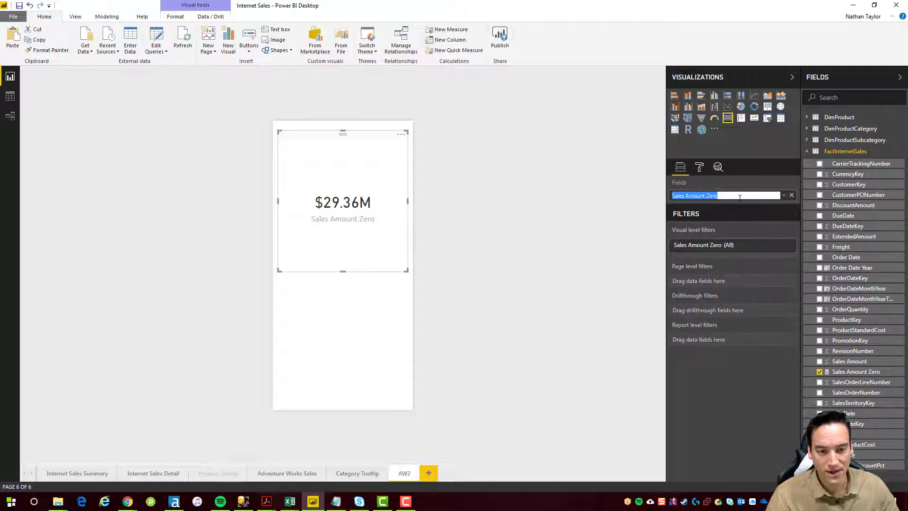
{"action": "left_click", "coordinate": [739, 197]}
{"action": "key", "text": "BackSpace"}
{"action": "key", "text": "BackSpace"}
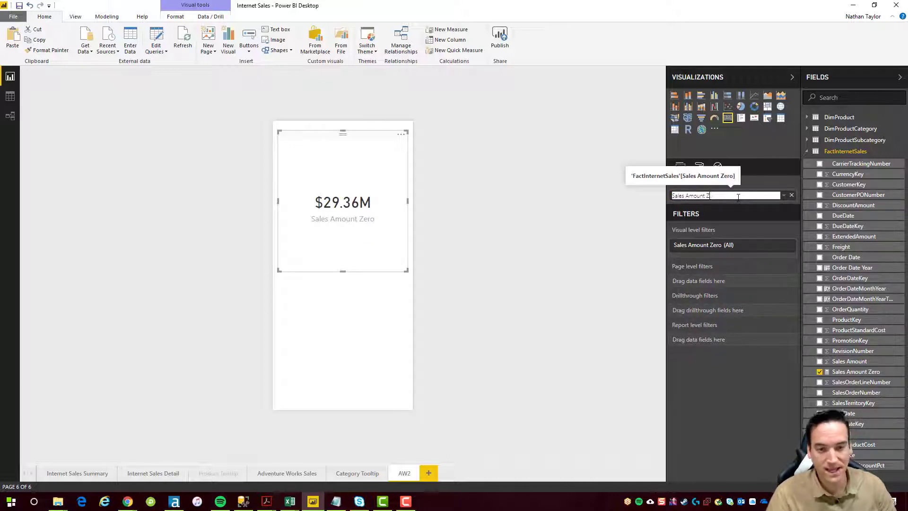
{"action": "key", "text": "BackSpace"}
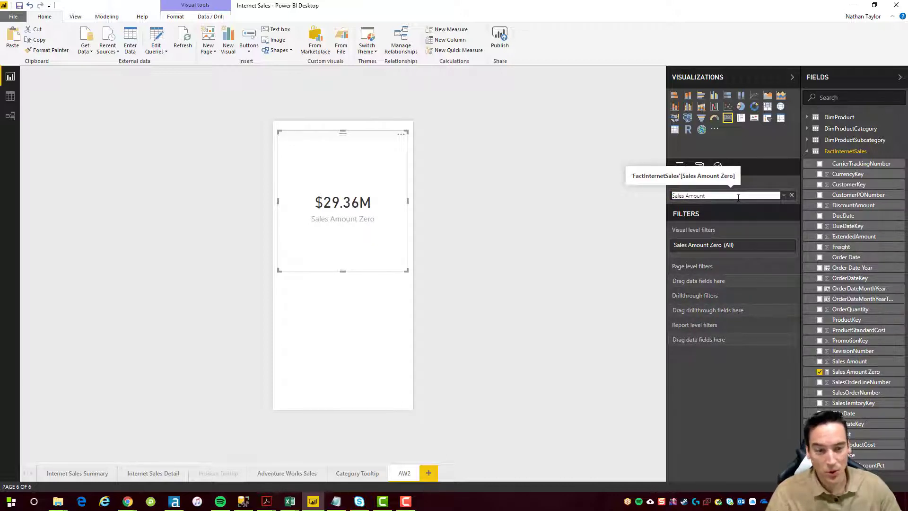
{"action": "left_click", "coordinate": [530, 203]}
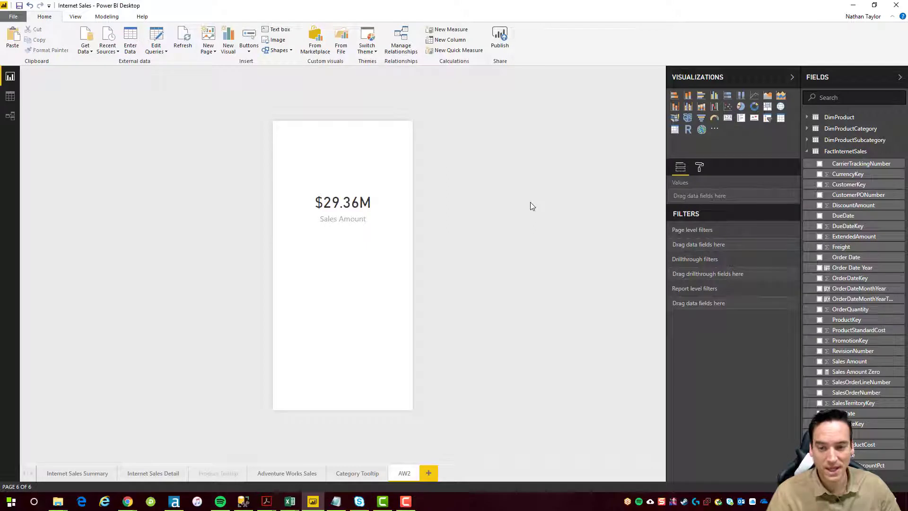
Step: Shorten the Sales Amount card so it occupies only a narrow band near the page's upper edge
{"action": "left_click", "coordinate": [319, 142]}
{"action": "left_click_drag", "start_coordinate": [343, 271], "coordinate": [347, 183]}
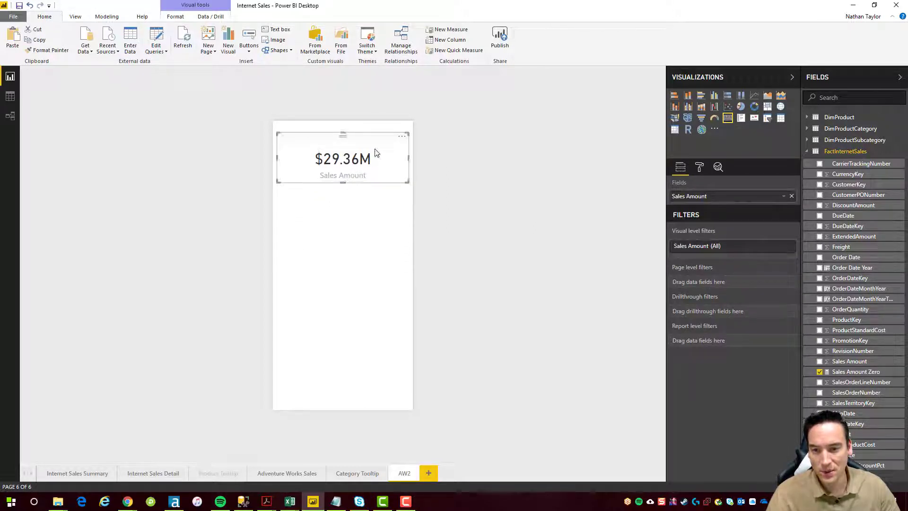
{"action": "left_click", "coordinate": [436, 247]}
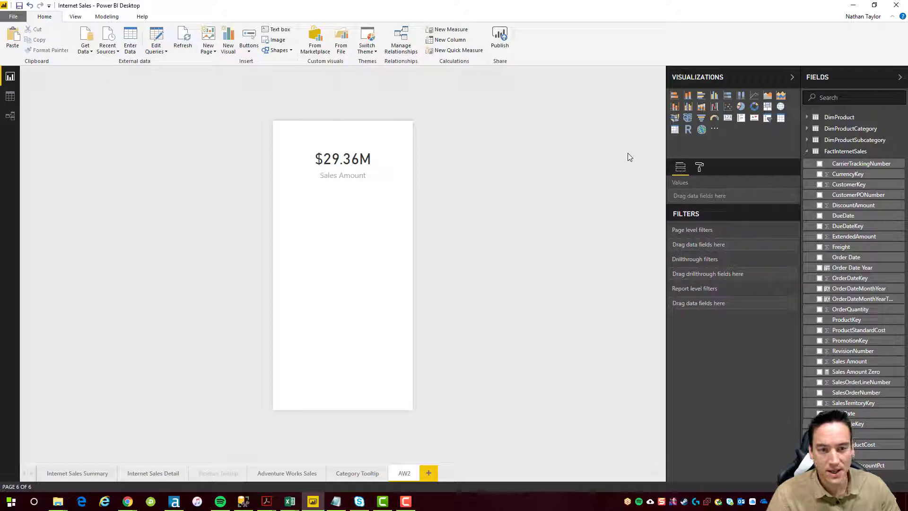
Step: Add a stacked column chart filling the page below the card, with Sales Amount Zero as value and Order Date as axis
{"action": "left_click", "coordinate": [687, 95]}
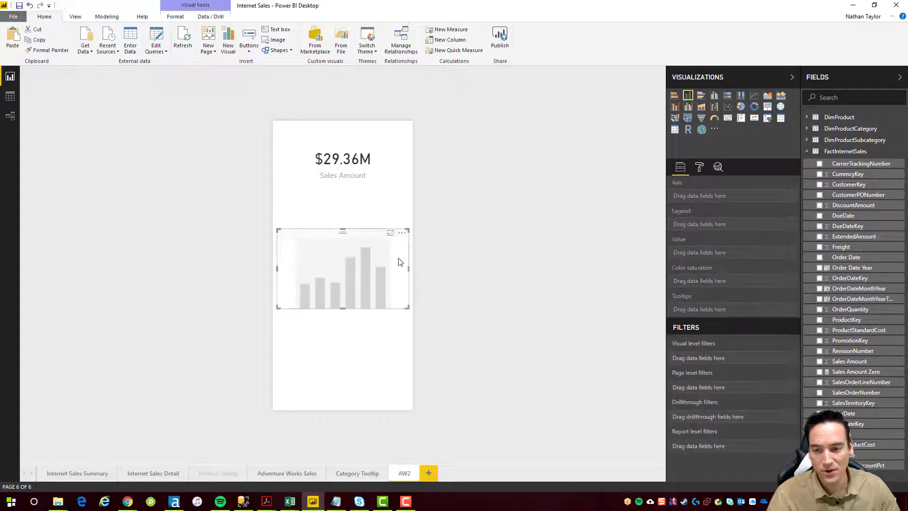
{"action": "left_click_drag", "start_coordinate": [347, 311], "coordinate": [339, 406]}
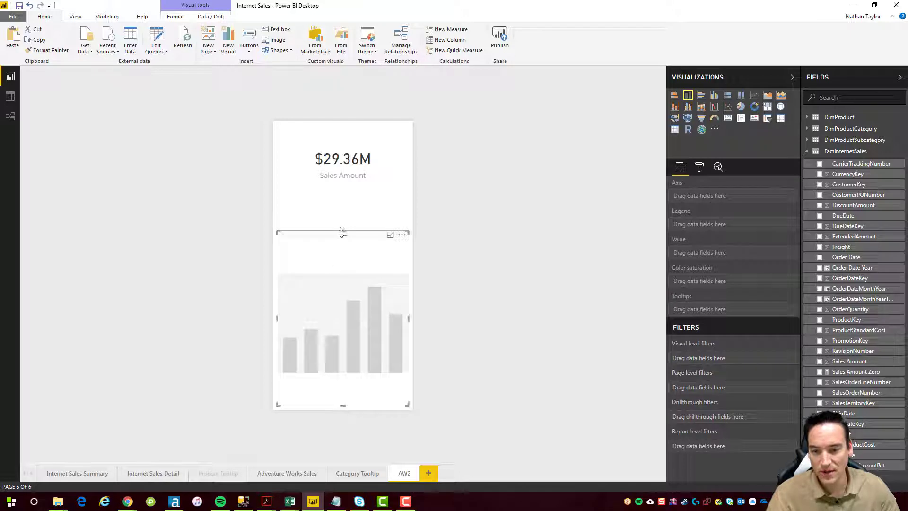
{"action": "left_click_drag", "start_coordinate": [341, 232], "coordinate": [343, 189]}
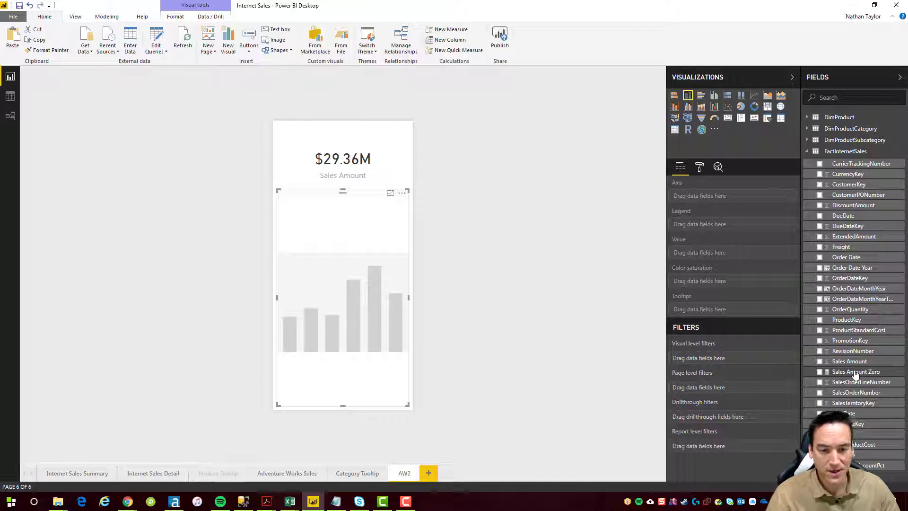
{"action": "left_click_drag", "start_coordinate": [851, 374], "coordinate": [730, 258]}
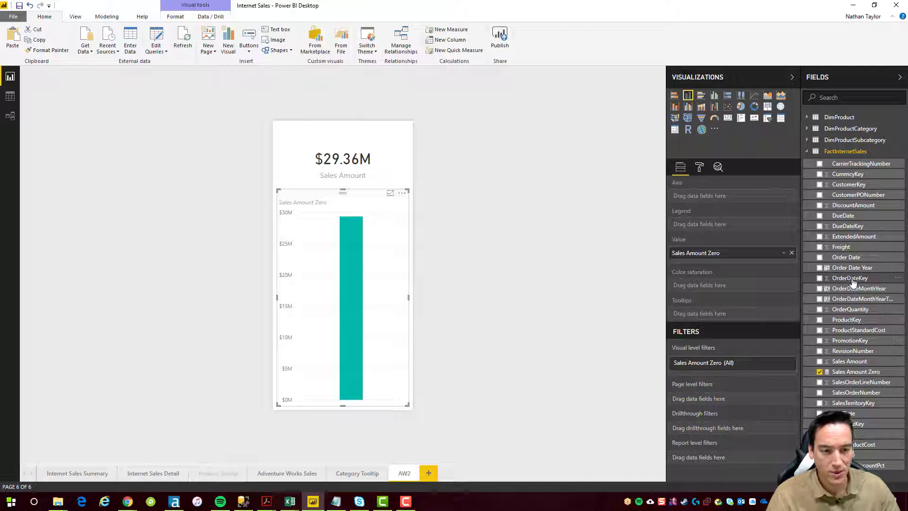
{"action": "left_click_drag", "start_coordinate": [847, 258], "coordinate": [728, 201]}
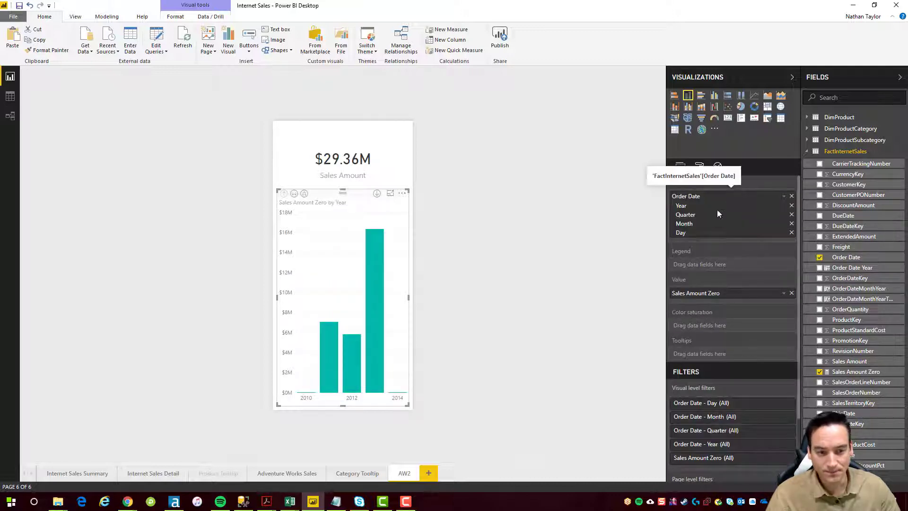
Step: Drill the column chart down to the month level and back up to the year level, then deselect it
{"action": "left_click", "coordinate": [294, 194]}
{"action": "left_click", "coordinate": [295, 194]}
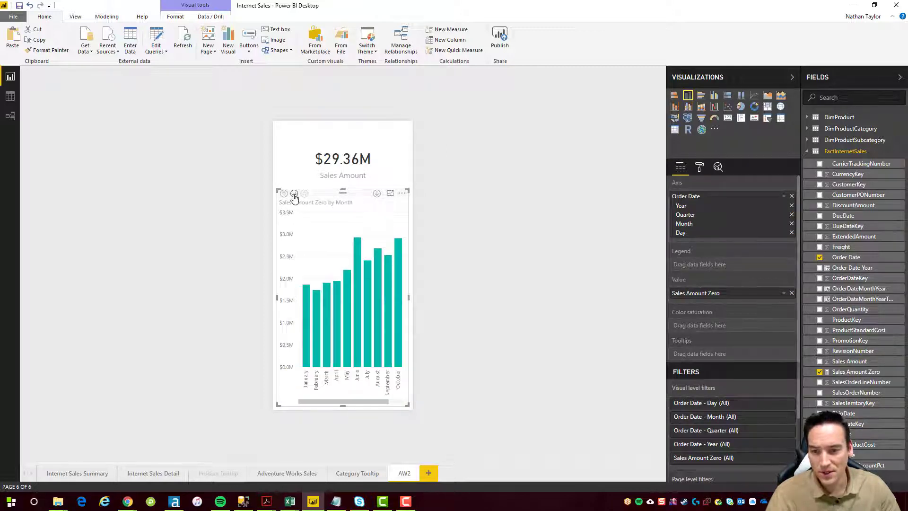
{"action": "left_click", "coordinate": [283, 193]}
{"action": "left_click", "coordinate": [283, 193]}
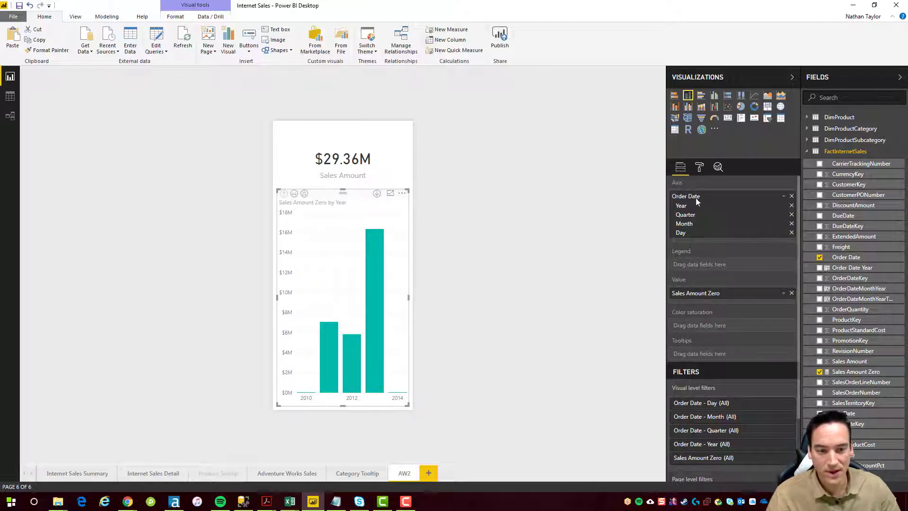
{"action": "scroll", "coordinate": [714, 303], "scroll_direction": "down", "scroll_amount": 3}
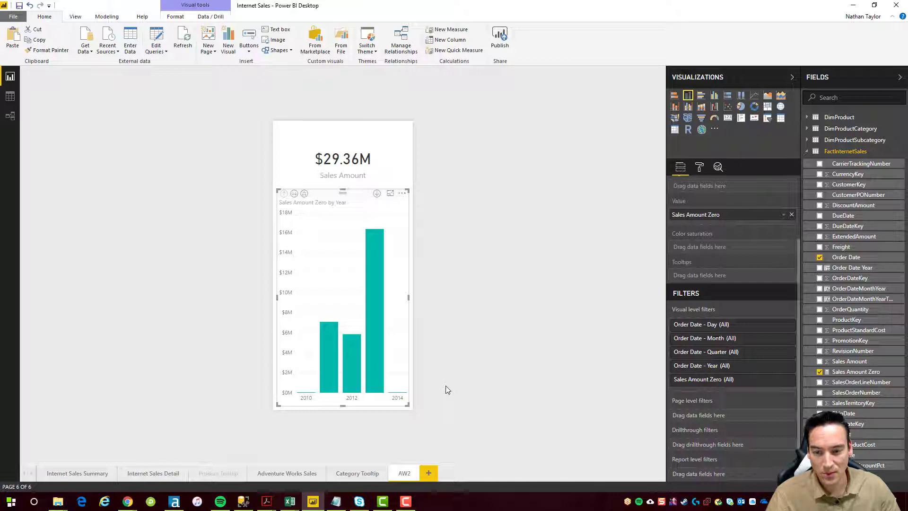
{"action": "left_click", "coordinate": [482, 251]}
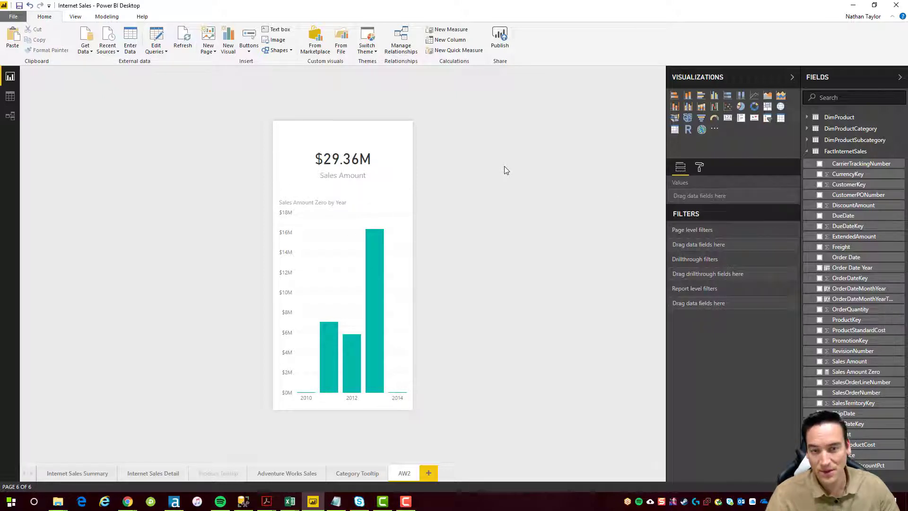
Step: Enter the alternate Q&A names "Sales amount, sales by year, sales by month, internet sales" for the AW2 page
{"action": "left_click", "coordinate": [700, 167]}
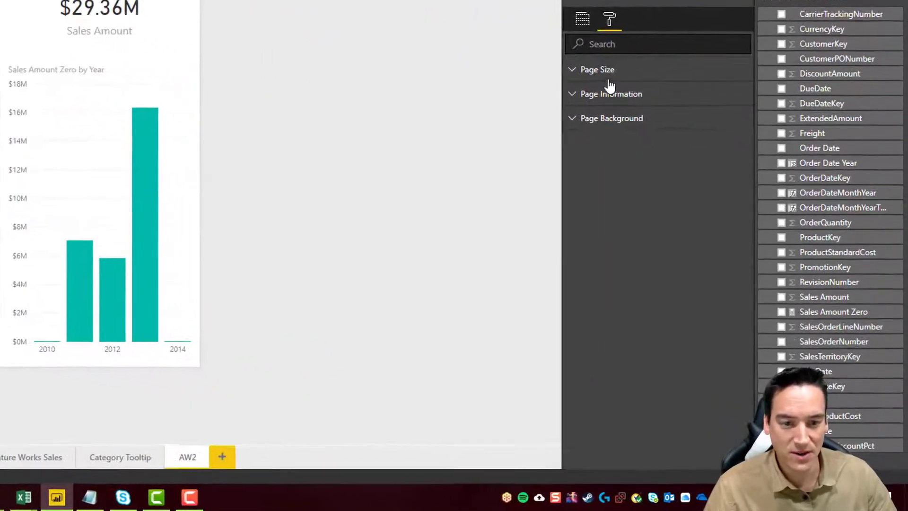
{"action": "left_click", "coordinate": [605, 74]}
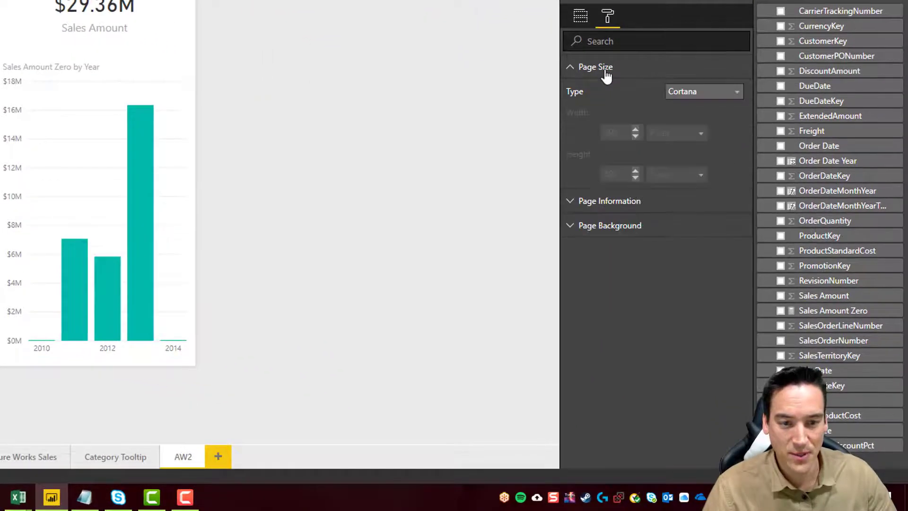
{"action": "left_click", "coordinate": [607, 75]}
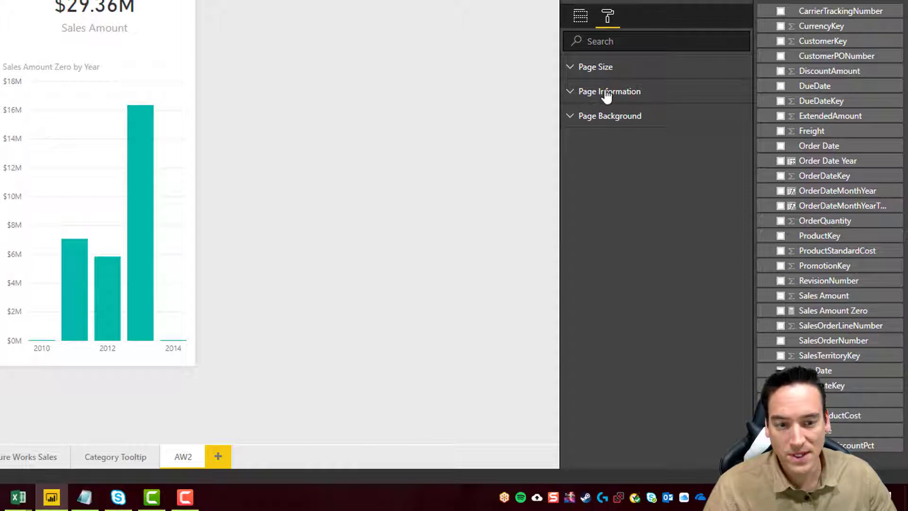
{"action": "left_click", "coordinate": [607, 93]}
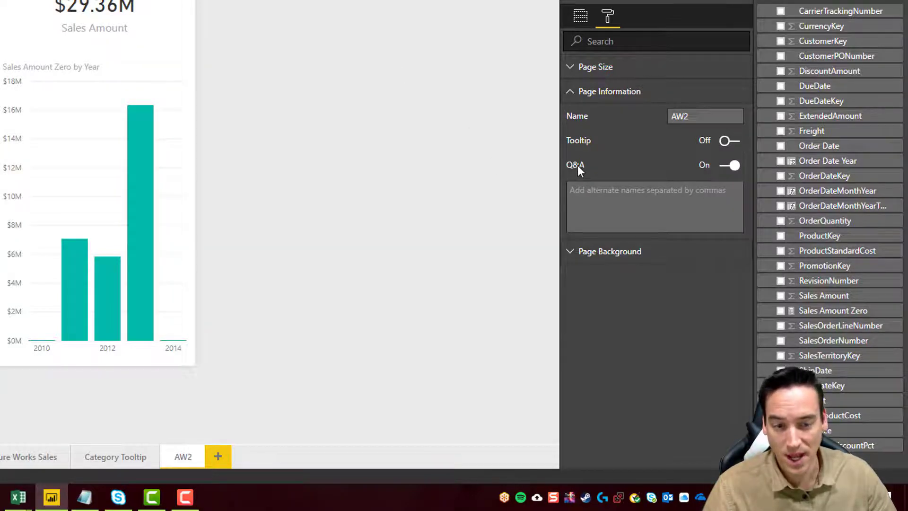
{"action": "left_click", "coordinate": [622, 198]}
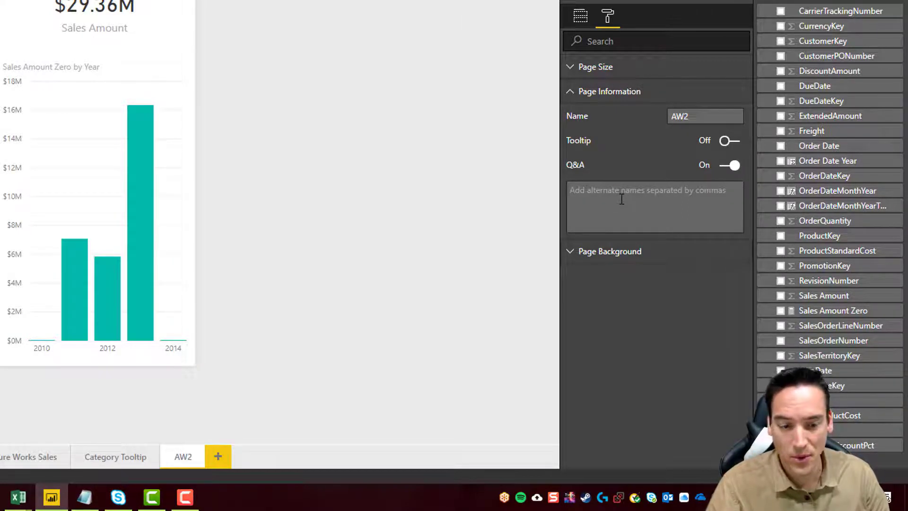
{"action": "type", "text": "Sales"}
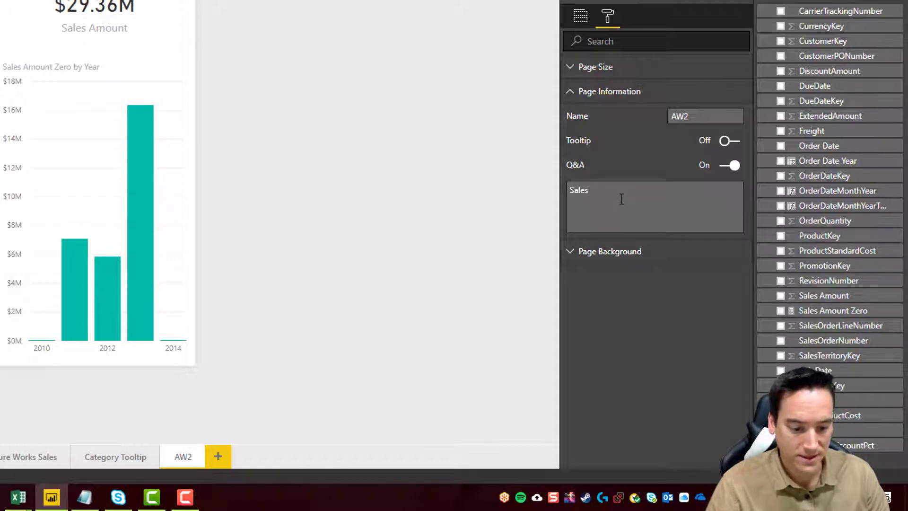
{"action": "type", "text": " amoun"}
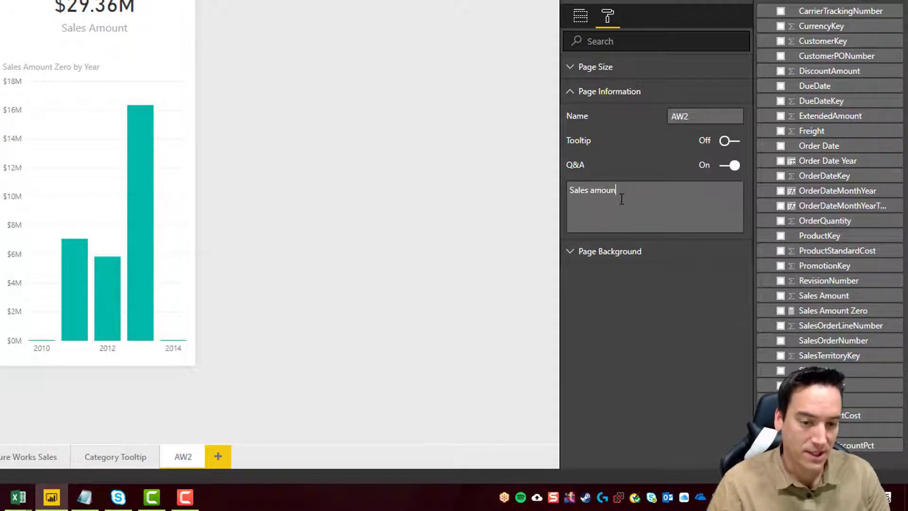
{"action": "type", "text": "t, sale"}
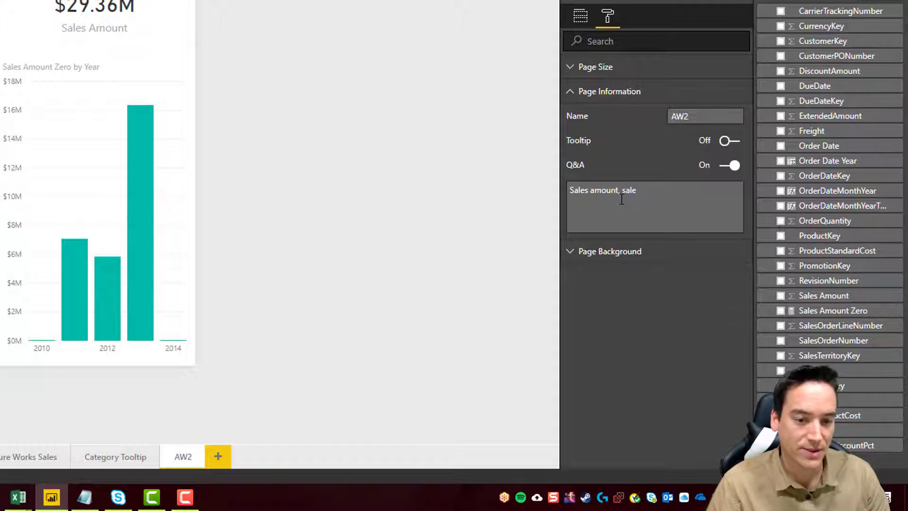
{"action": "type", "text": "s by"}
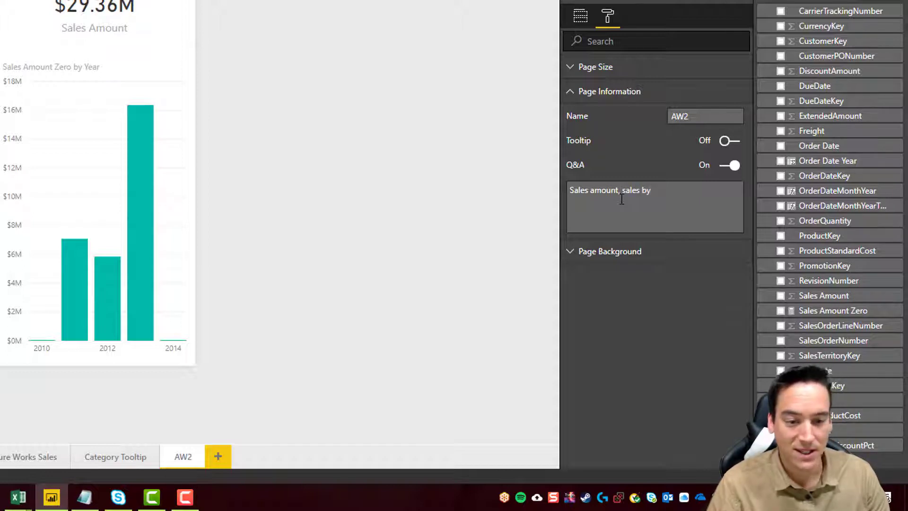
{"action": "type", "text": " year"}
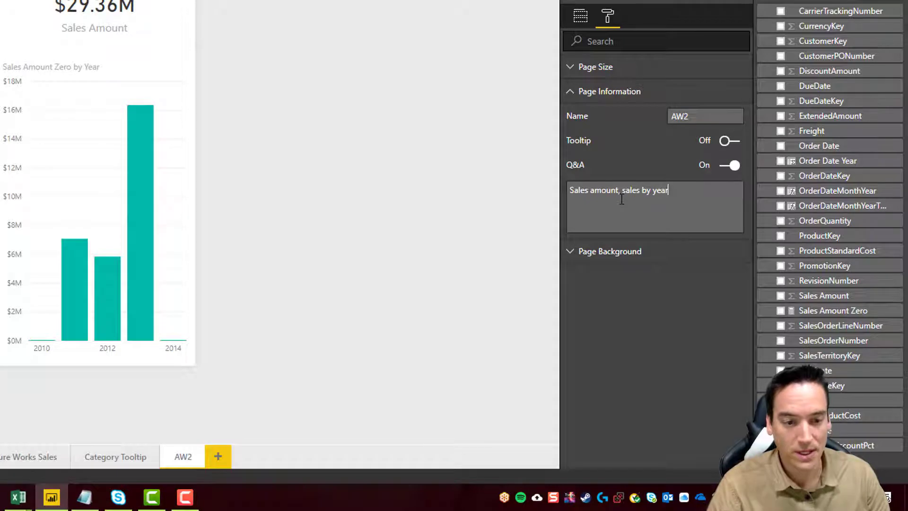
{"action": "type", "text": ","}
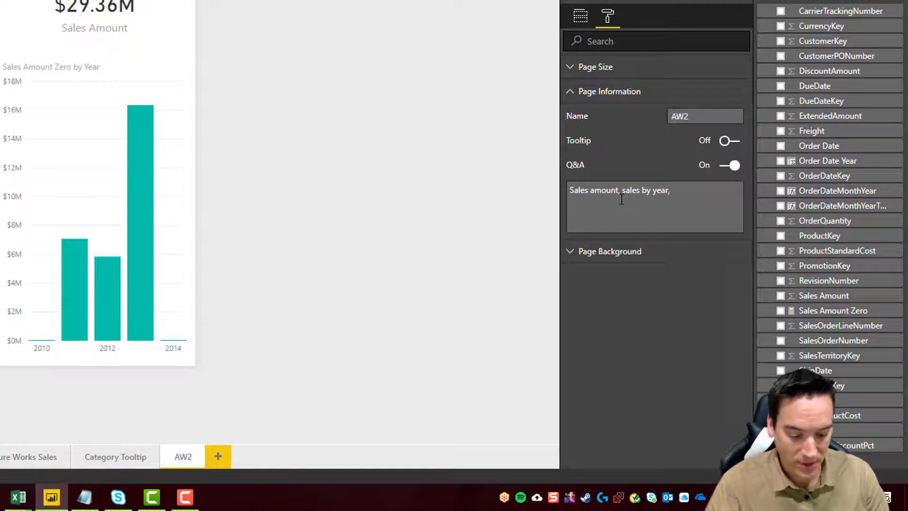
{"action": "type", "text": " sales"}
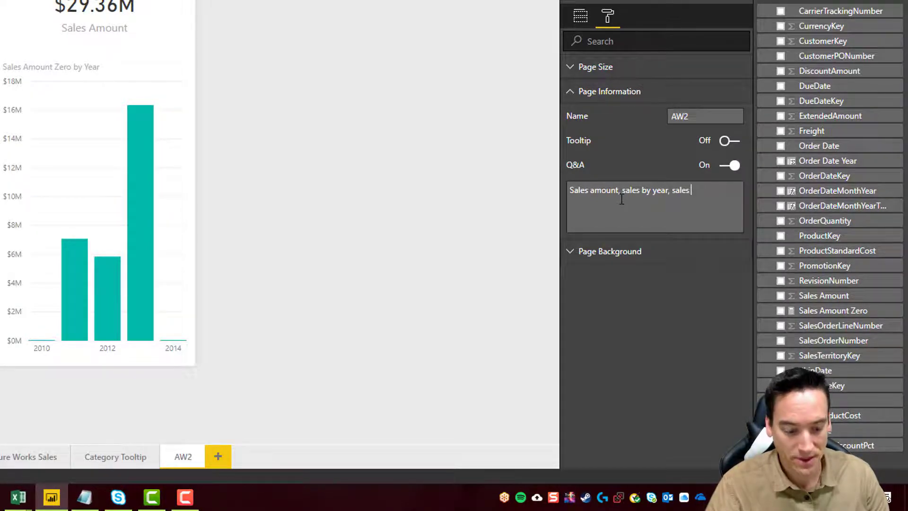
{"action": "type", "text": " by month,"}
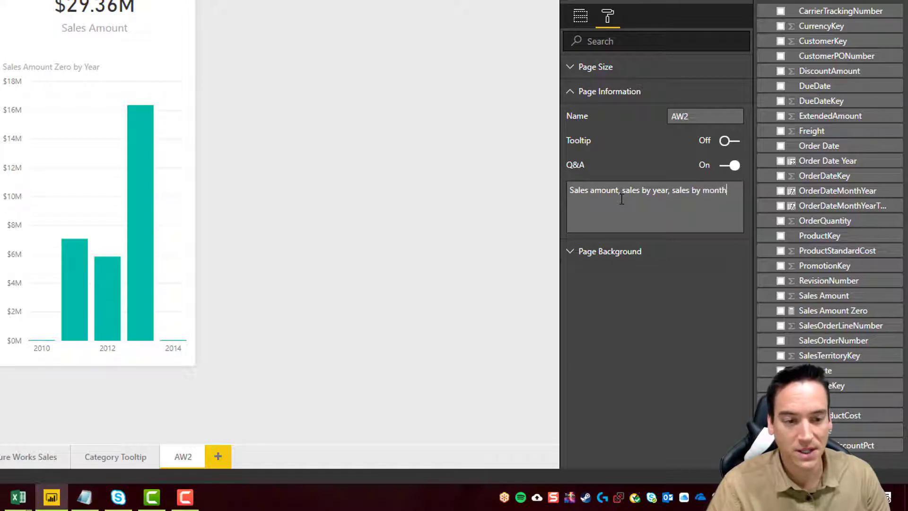
{"action": "type", "text": "rnet dat"}
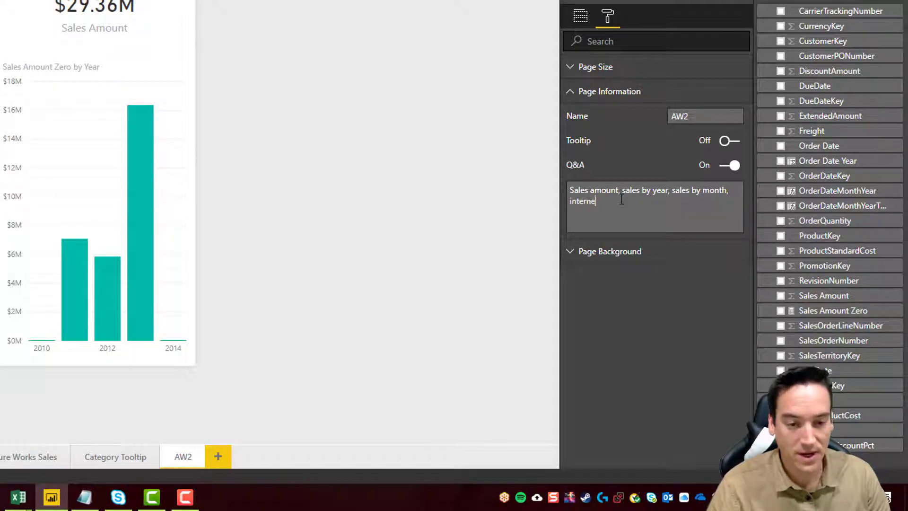
{"action": "key", "text": "BackSpace"}
{"action": "key", "text": "BackSpace"}
{"action": "key", "text": "BackSpace"}
{"action": "type", "text": "sales"}
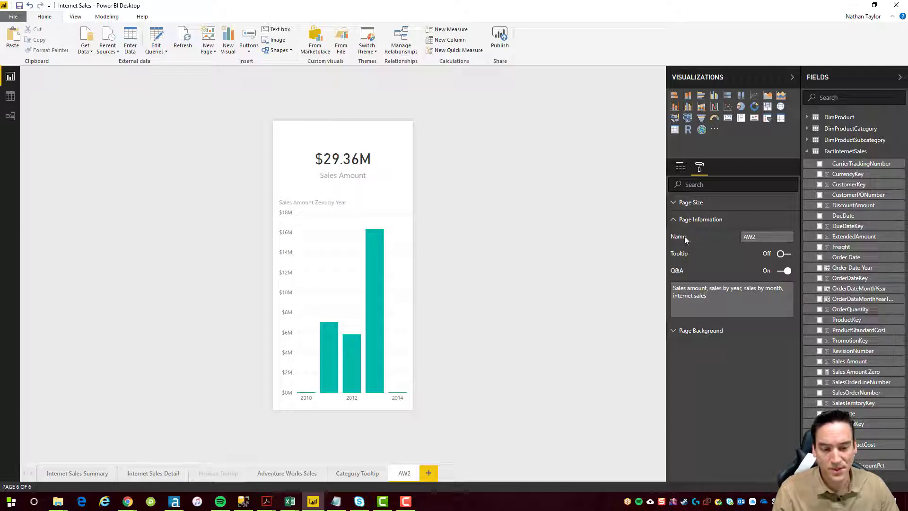
{"action": "left_click", "coordinate": [675, 220]}
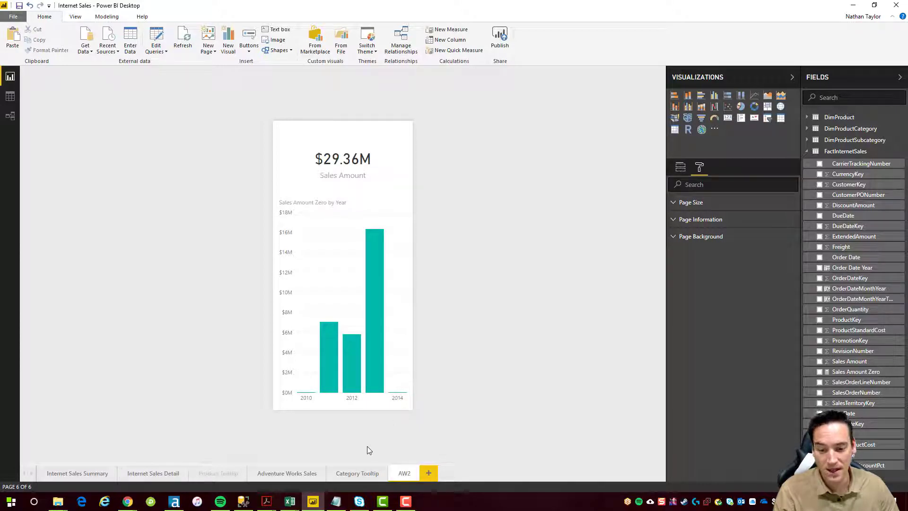
Step: Look at the Category Tooltip page and at its tooltip on the 2013 column of the Adventure Works Sales page
{"action": "left_click", "coordinate": [356, 474]}
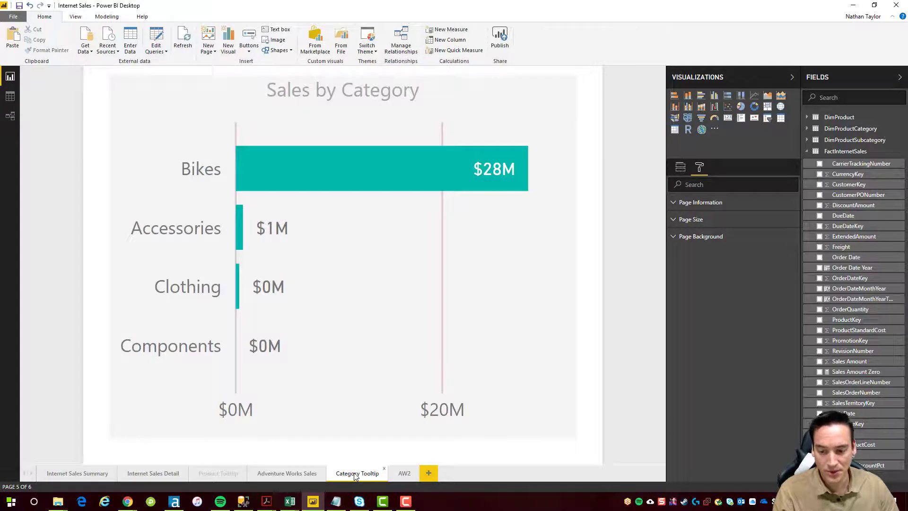
{"action": "left_click", "coordinate": [288, 473]}
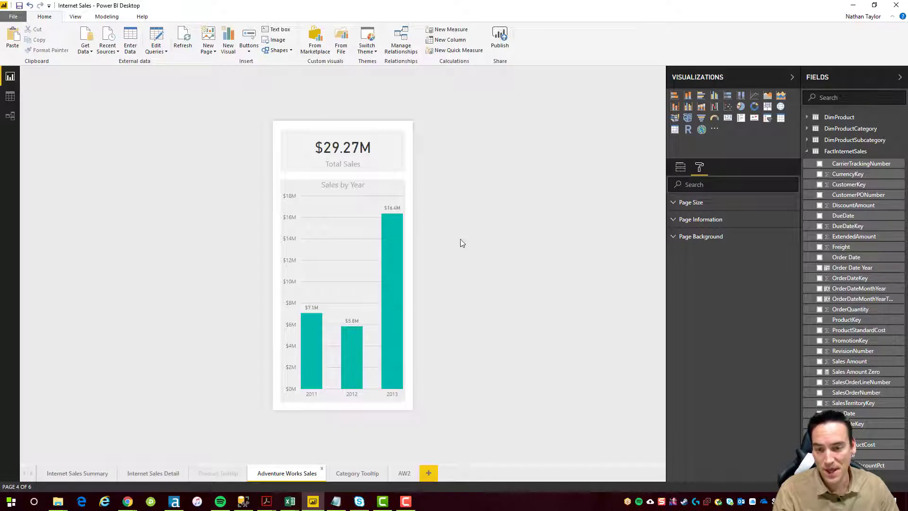
{"action": "mouse_move", "coordinate": [392, 236]}
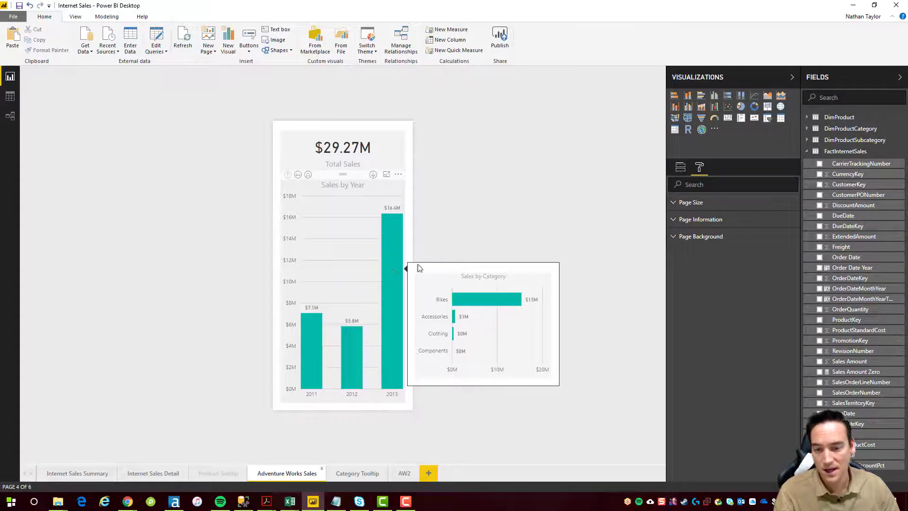
Step: Hide the Category Tooltip page and check the 2013 column's tooltip on the Adventure Works Sales page
{"action": "left_click", "coordinate": [360, 474]}
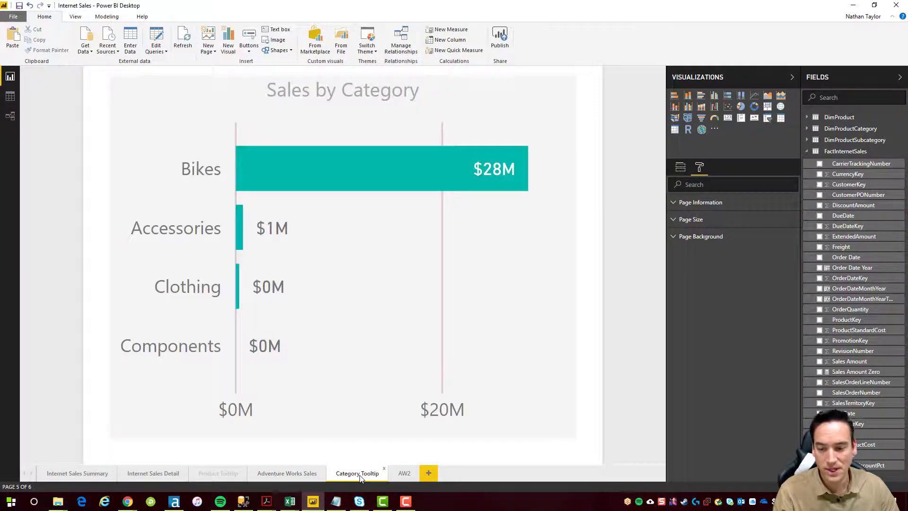
{"action": "right_click", "coordinate": [359, 477]}
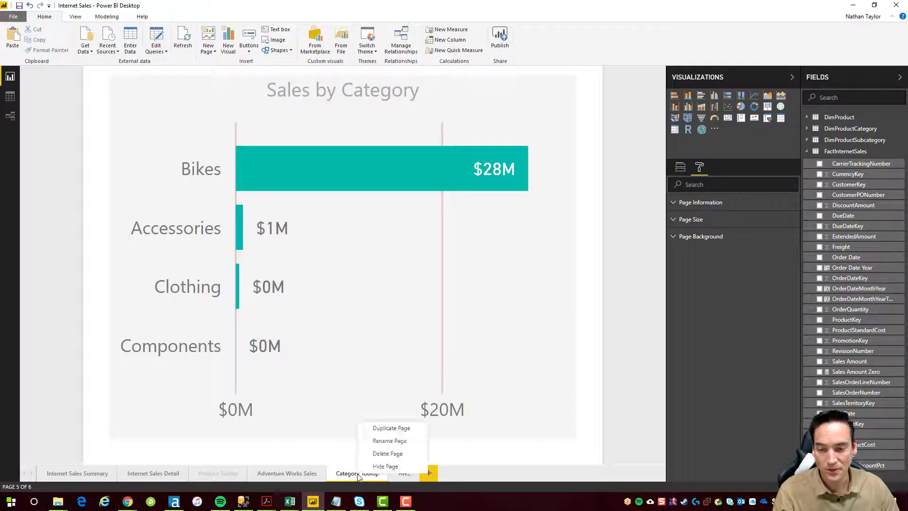
{"action": "left_click", "coordinate": [384, 467]}
{"action": "left_click", "coordinate": [287, 473]}
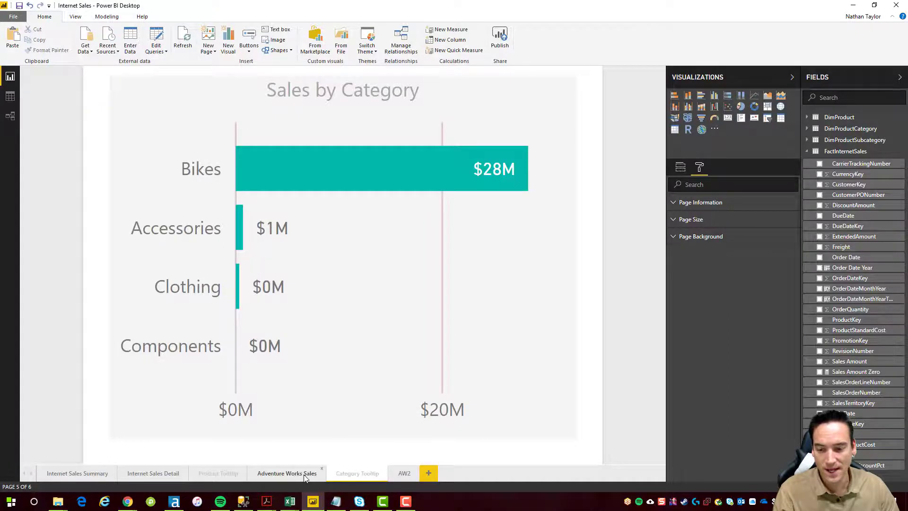
{"action": "mouse_move", "coordinate": [389, 259]}
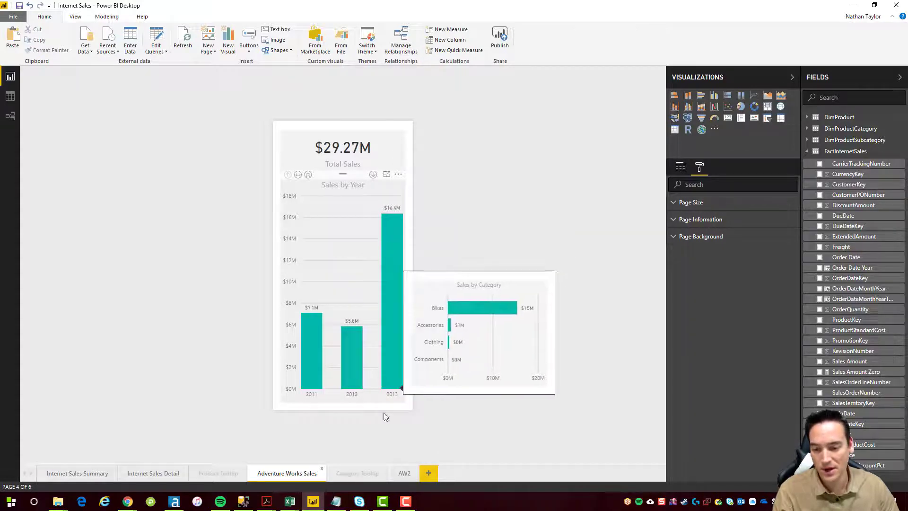
Step: Unhide the Category Tooltip page
{"action": "left_click", "coordinate": [359, 473]}
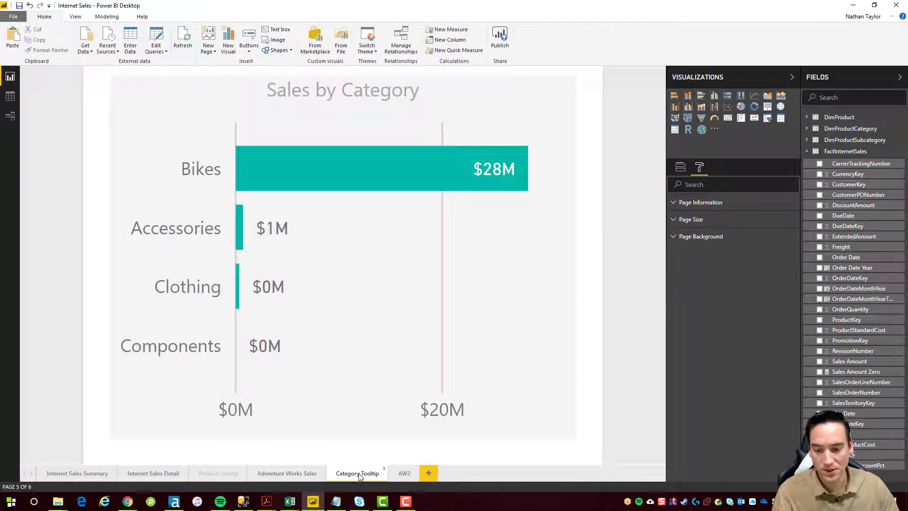
{"action": "left_click", "coordinate": [311, 474]}
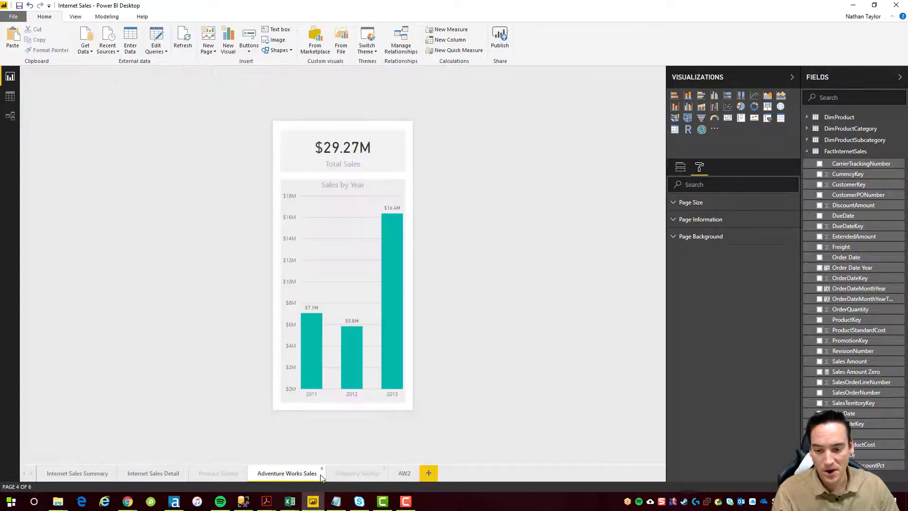
{"action": "right_click", "coordinate": [363, 473]}
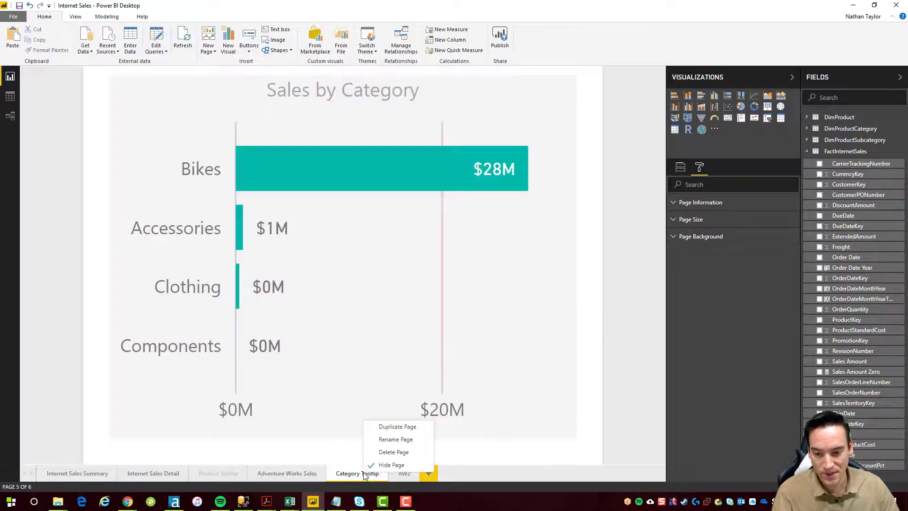
{"action": "left_click", "coordinate": [387, 464]}
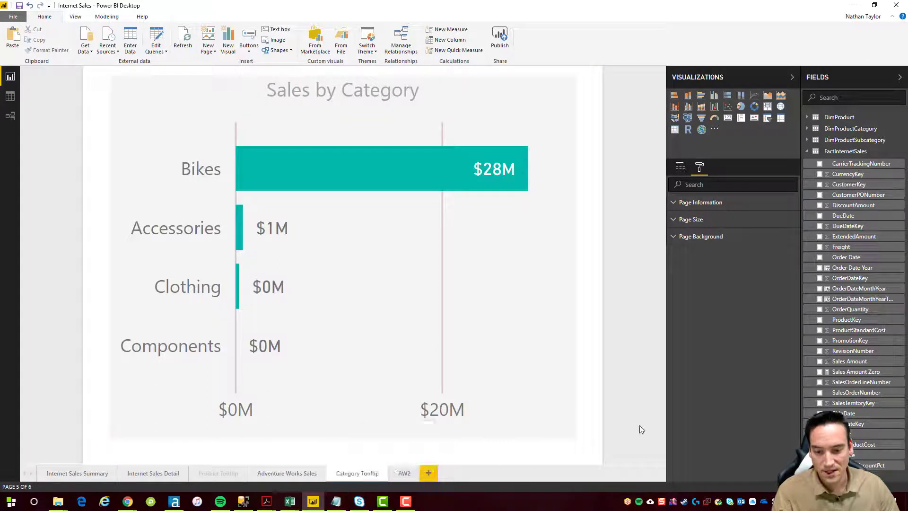
Step: Add a new report page and name it Tooltip Demo
{"action": "left_click", "coordinate": [428, 472]}
{"action": "double_click", "coordinate": [438, 473]}
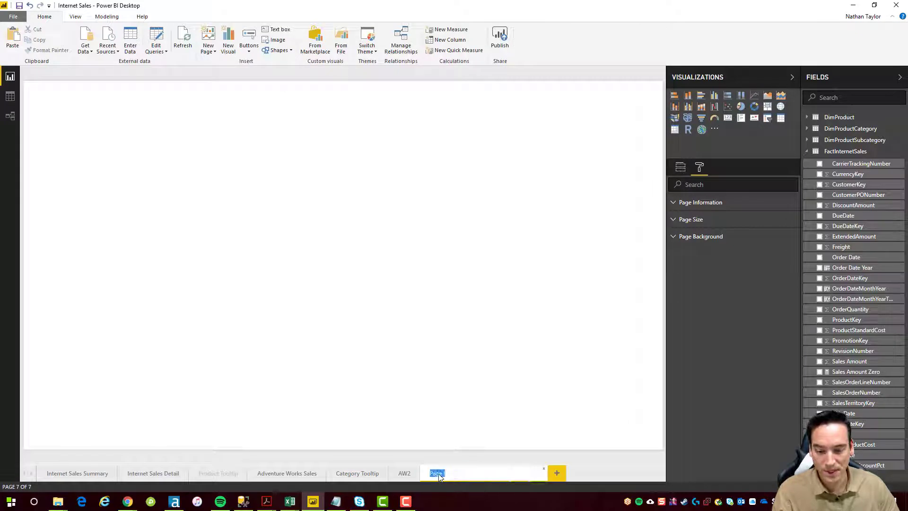
{"action": "type", "text": "Too"}
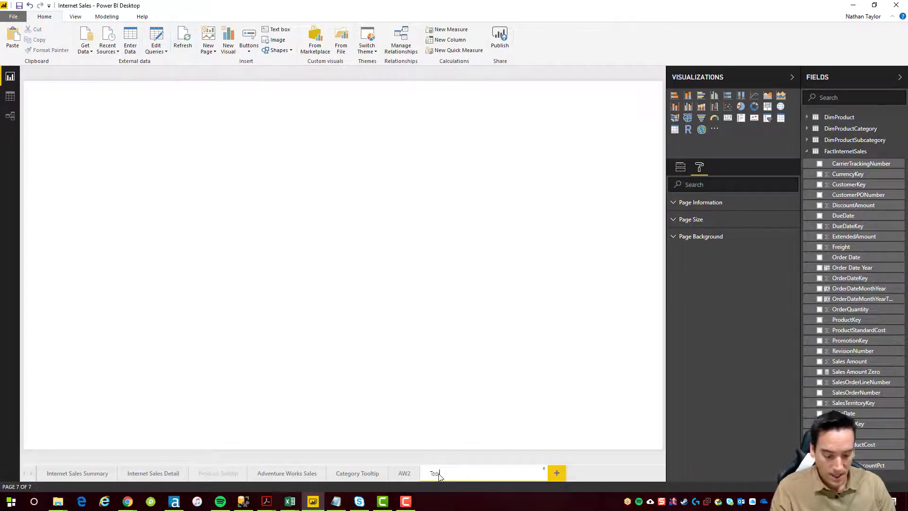
{"action": "type", "text": "ltip Demo"}
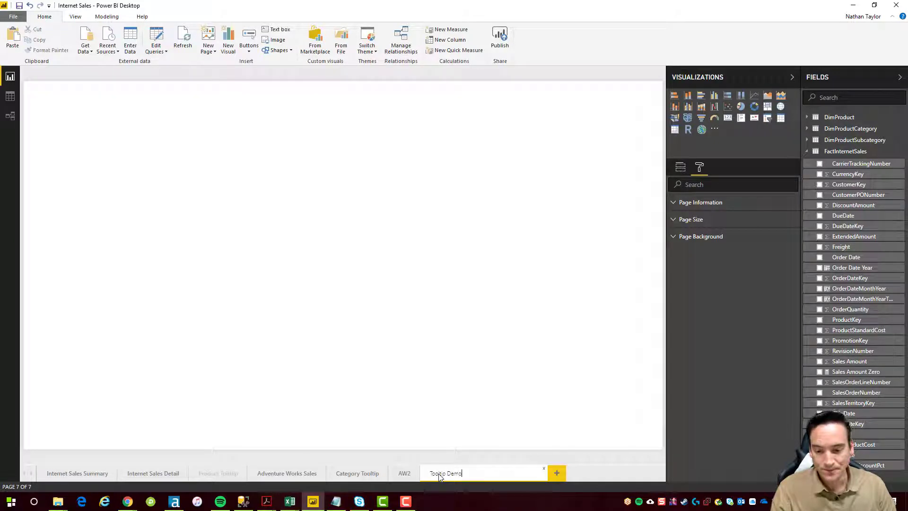
{"action": "left_click", "coordinate": [458, 390]}
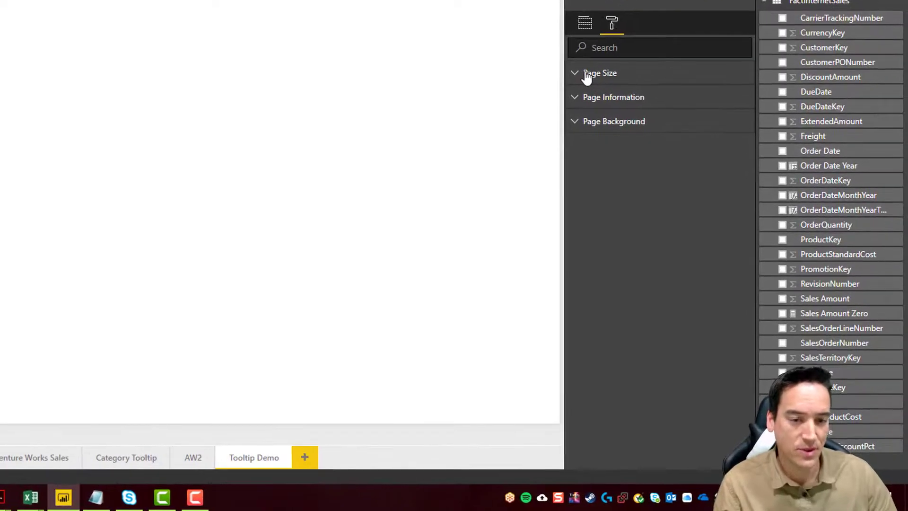
Step: Set the page size type of the Tooltip Demo page to Tooltip
{"action": "left_click", "coordinate": [681, 206]}
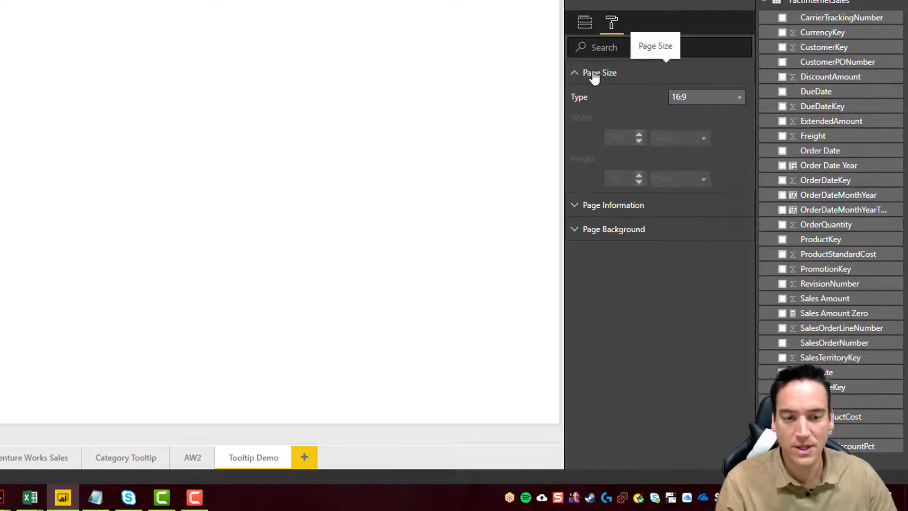
{"action": "left_click", "coordinate": [740, 99]}
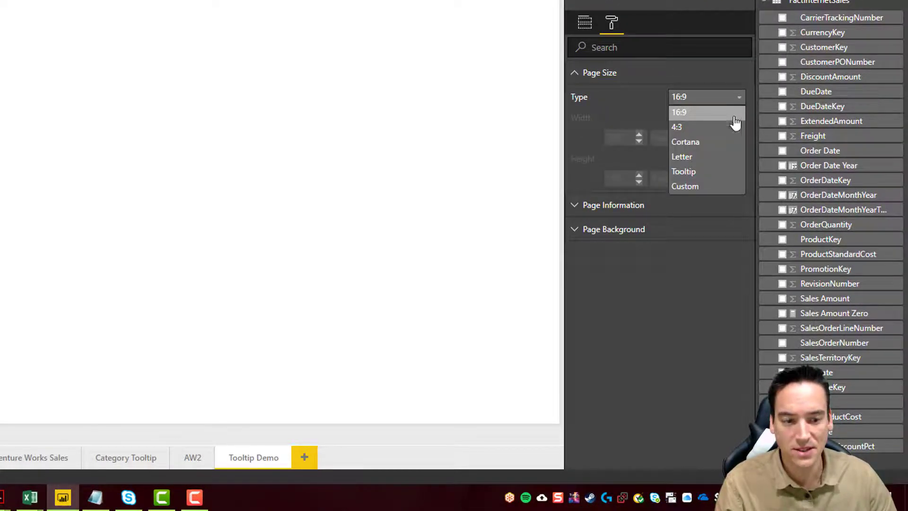
{"action": "left_click", "coordinate": [694, 175]}
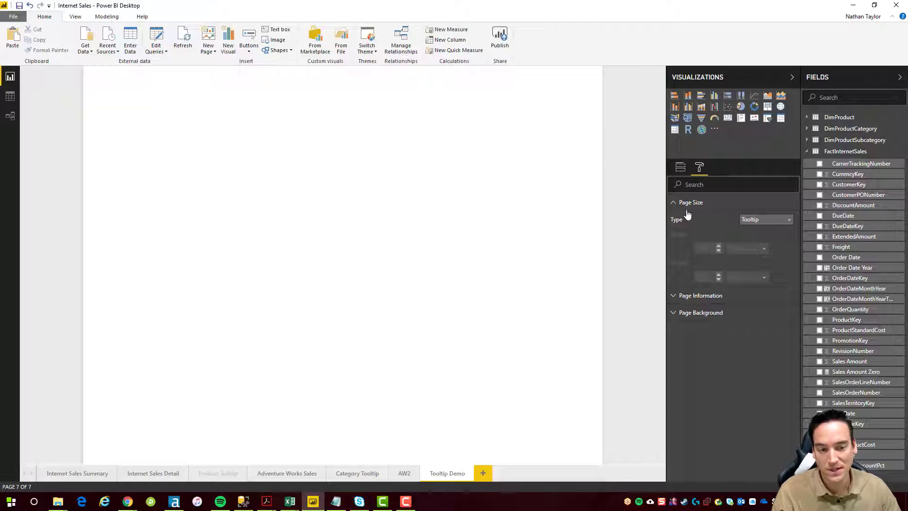
{"action": "left_click", "coordinate": [684, 203]}
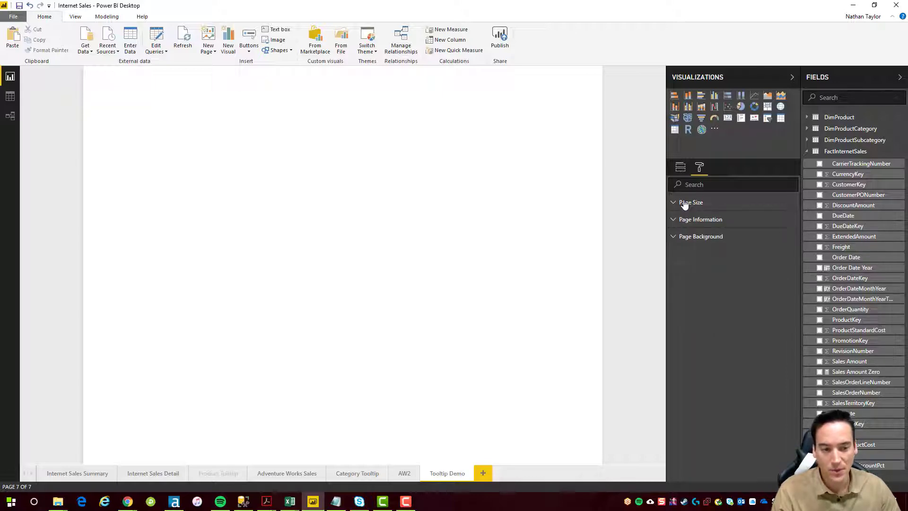
Step: In the Tooltip Demo page's information settings, switch Q&A off and allow the page as a tooltip
{"action": "left_click", "coordinate": [678, 221]}
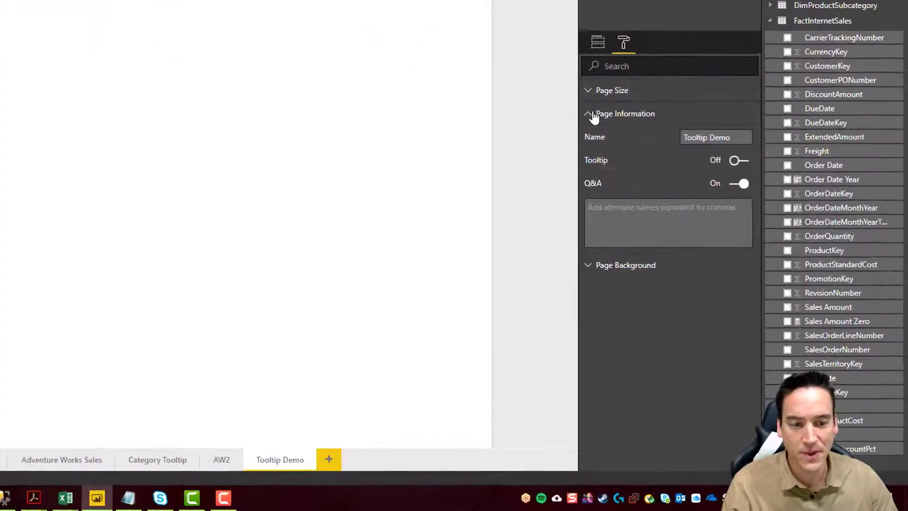
{"action": "left_click", "coordinate": [744, 185]}
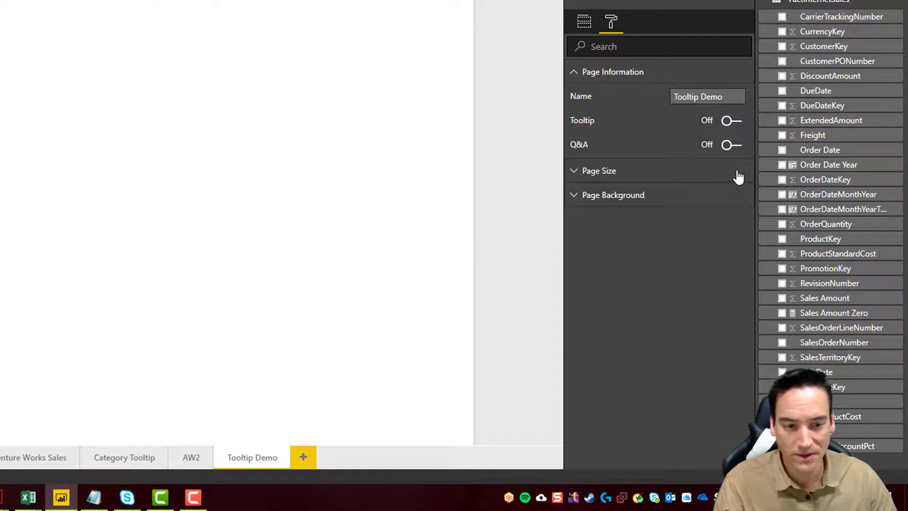
{"action": "left_click", "coordinate": [727, 124]}
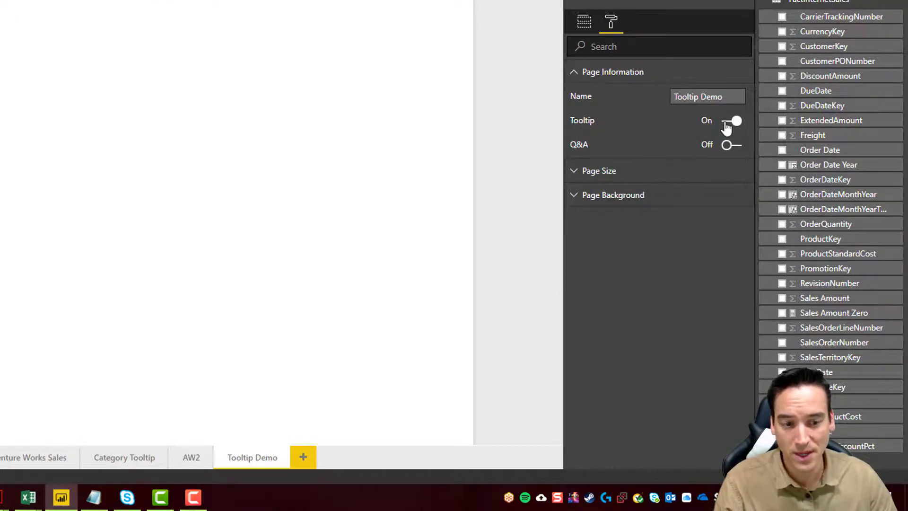
{"action": "left_click", "coordinate": [585, 74]}
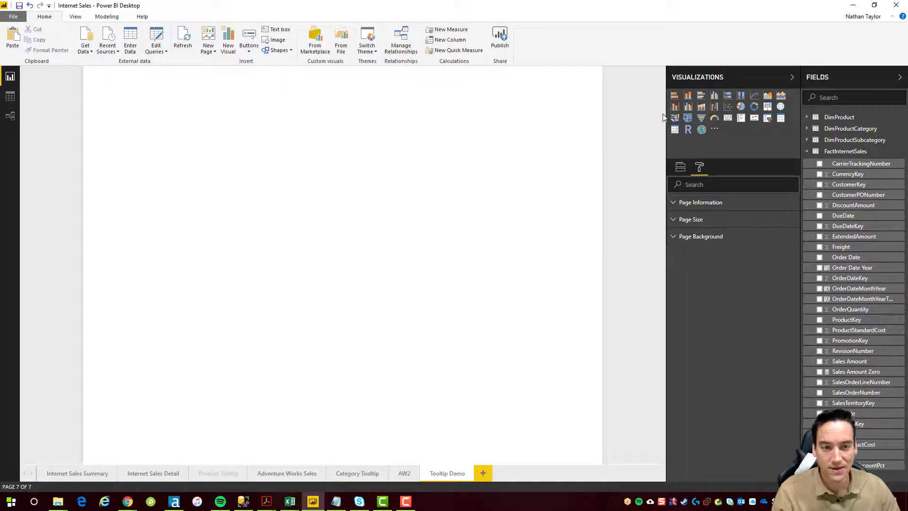
Step: Add a stacked bar chart to the Tooltip Demo page and enlarge it to fill nearly the whole page
{"action": "left_click", "coordinate": [674, 95]}
{"action": "left_click_drag", "start_coordinate": [343, 103], "coordinate": [340, 84]}
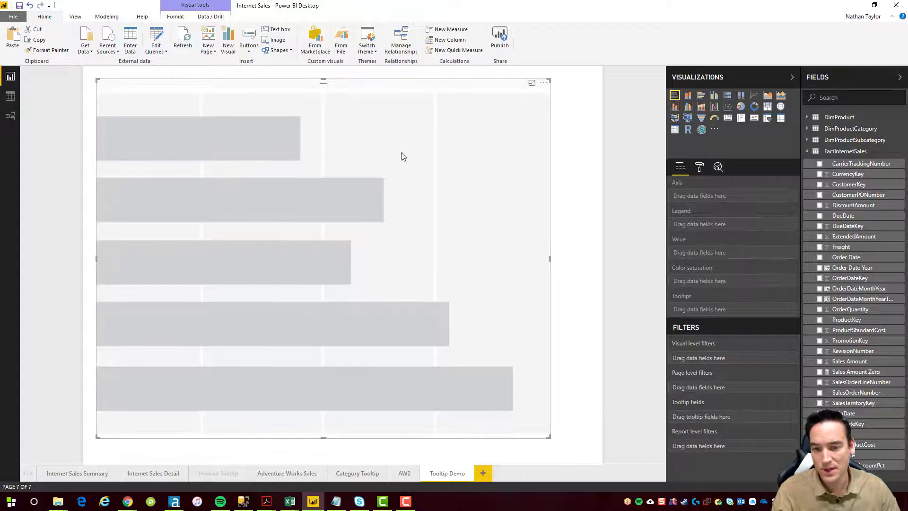
{"action": "left_click_drag", "start_coordinate": [549, 436], "coordinate": [589, 458]}
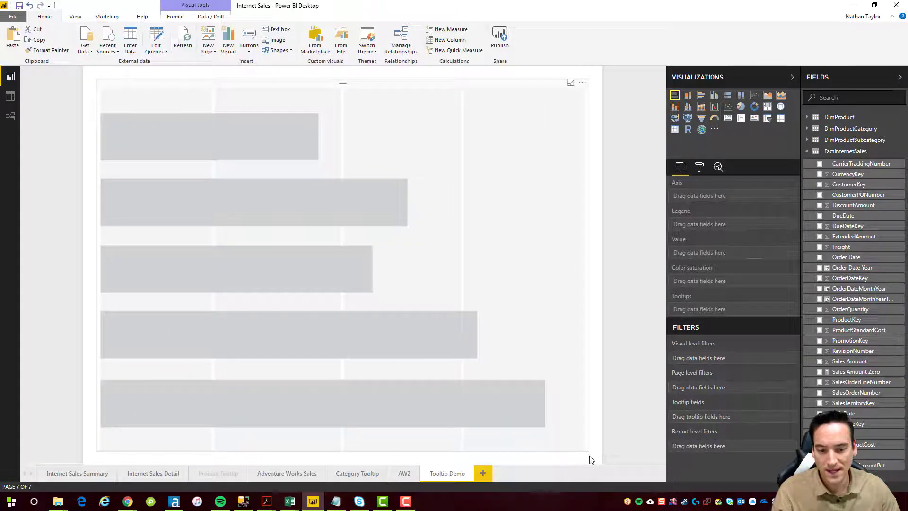
{"action": "left_click", "coordinate": [593, 459]}
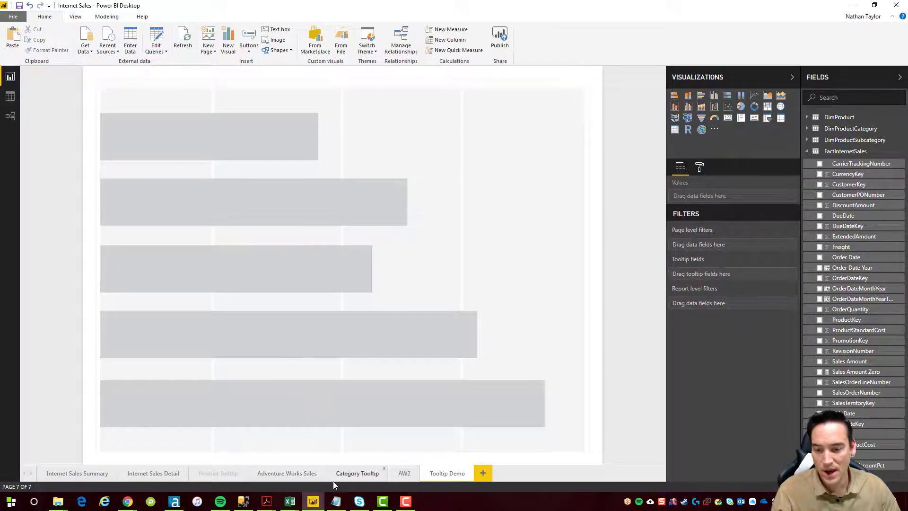
Step: Use Sales Amount Zero as the bar chart's value and rename the field to Sales within the visual
{"action": "left_click", "coordinate": [343, 445]}
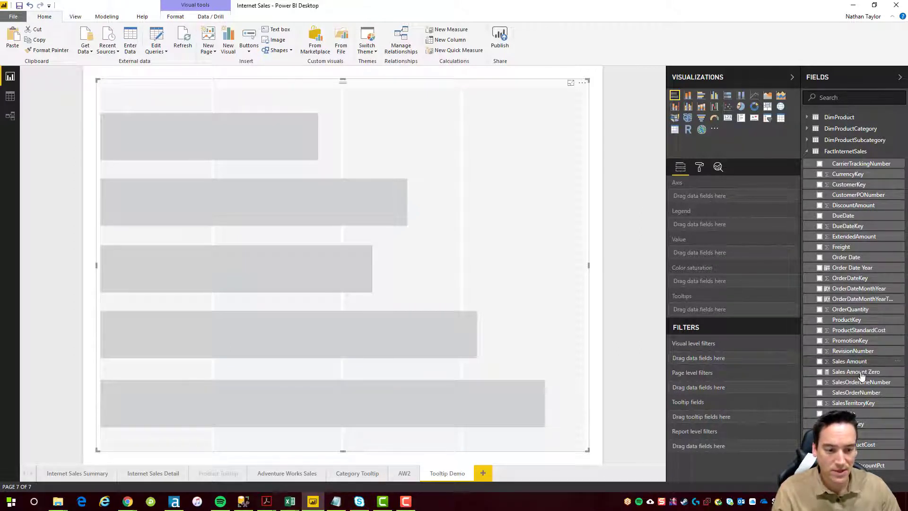
{"action": "left_click_drag", "start_coordinate": [857, 371], "coordinate": [736, 251]}
{"action": "left_click", "coordinate": [783, 254]}
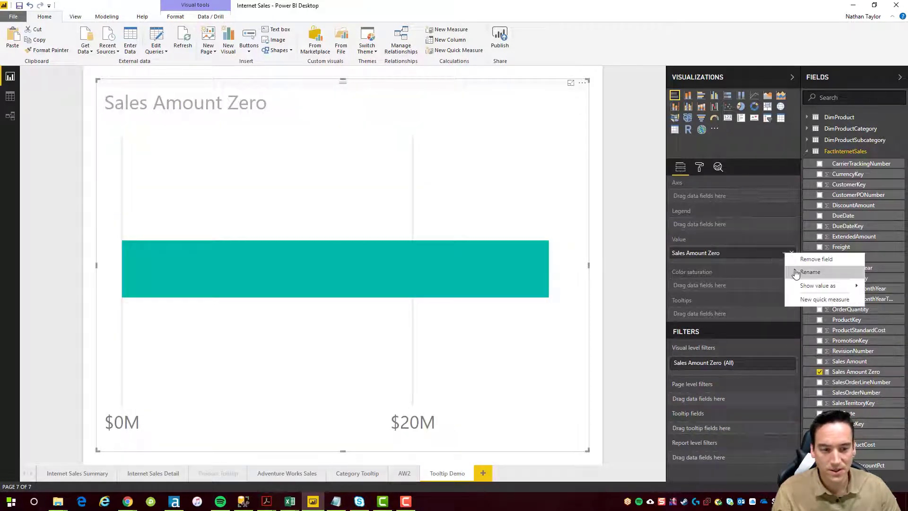
{"action": "left_click", "coordinate": [793, 272]}
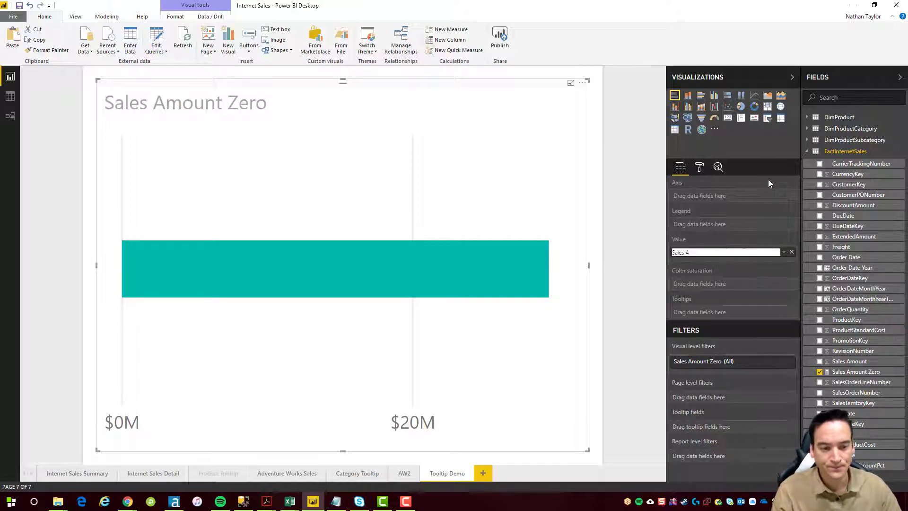
{"action": "type", "text": "Sales"}
{"action": "key", "text": "Return"}
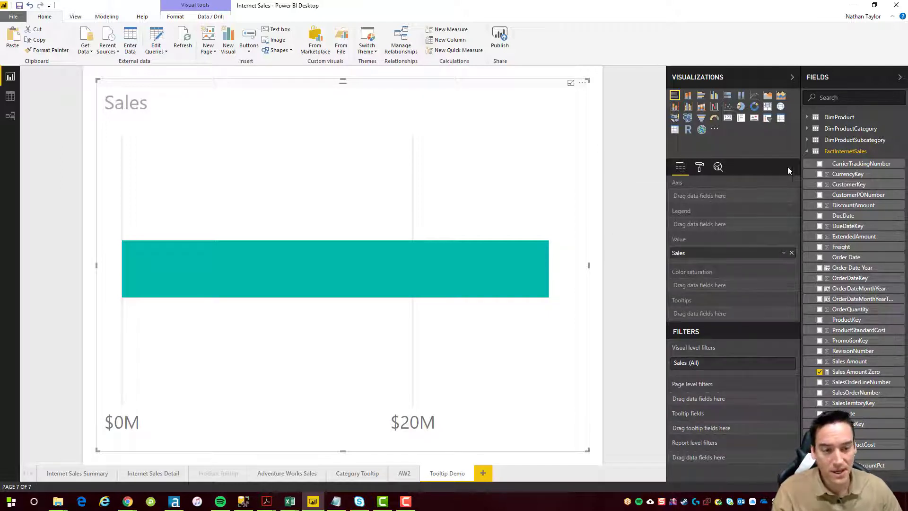
Step: Put EnglishProductCategoryName from the DimProductCategory table on the bar chart's axis
{"action": "left_click", "coordinate": [807, 152]}
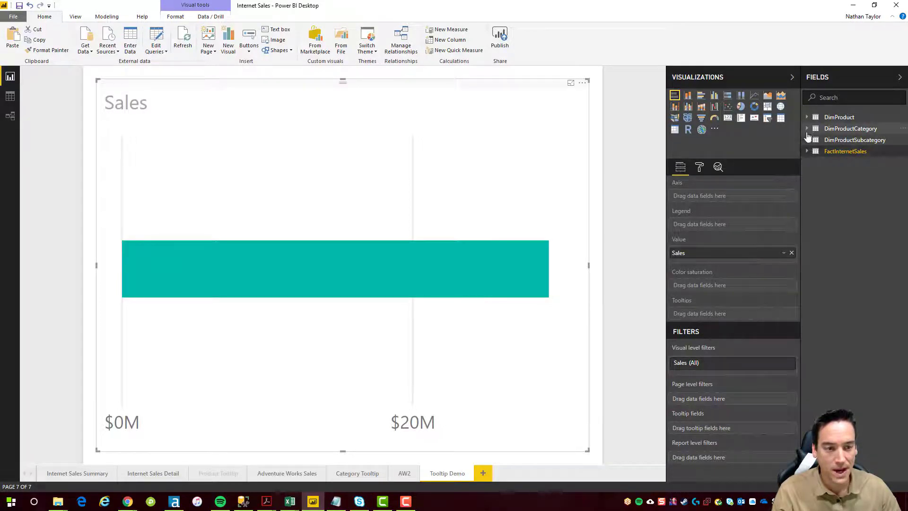
{"action": "left_click", "coordinate": [807, 129]}
{"action": "left_click_drag", "start_coordinate": [865, 146], "coordinate": [746, 199]}
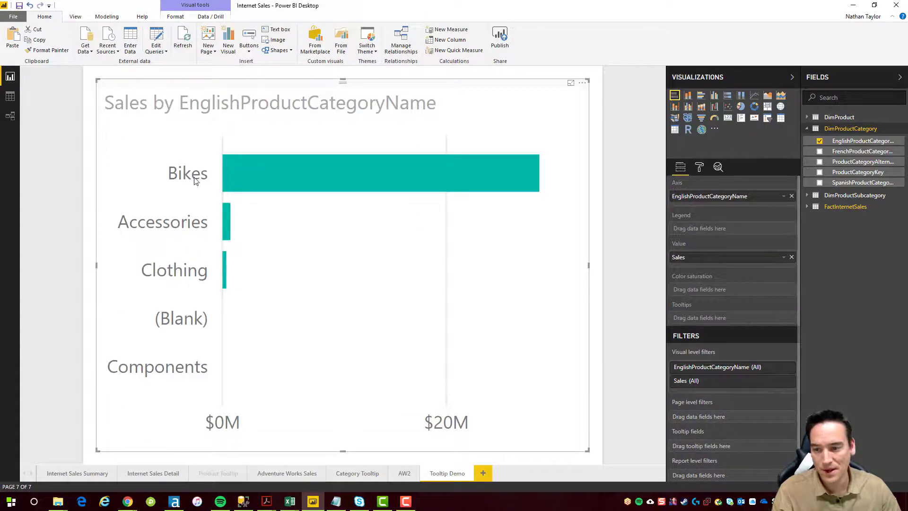
Step: Rename the bar chart's axis field to Category within the visual
{"action": "left_click", "coordinate": [784, 195]}
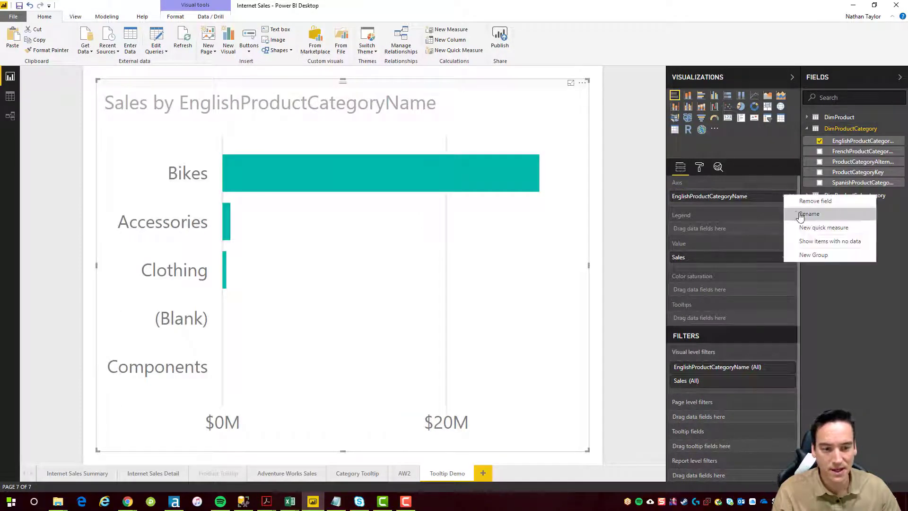
{"action": "left_click", "coordinate": [784, 211]}
{"action": "key", "text": "End"}
{"action": "key", "text": "BackSpace"}
{"action": "key", "text": "BackSpace"}
{"action": "key", "text": "BackSpace"}
{"action": "key", "text": "BackSpace"}
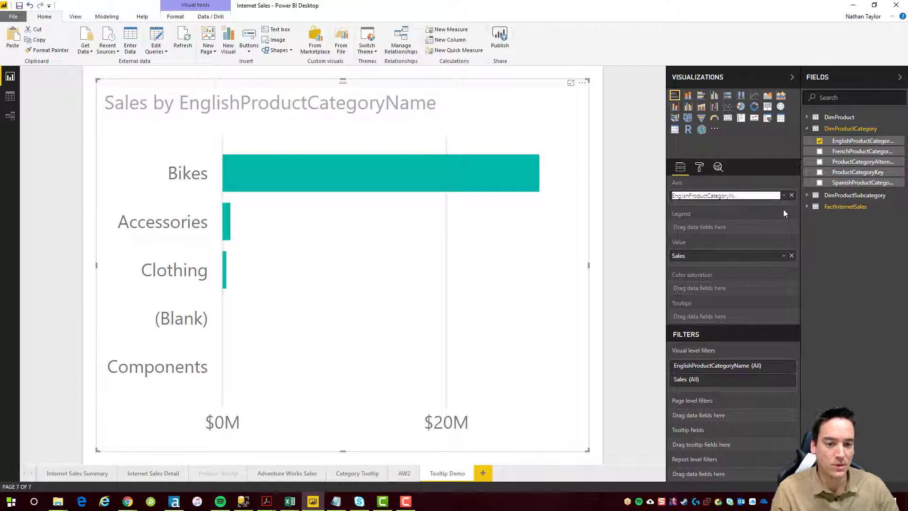
{"action": "key", "text": "Home"}
{"action": "key", "text": "Delete"}
{"action": "key", "text": "Delete"}
{"action": "key", "text": "Delete"}
{"action": "key", "text": "Delete"}
{"action": "key", "text": "Delete"}
{"action": "key", "text": "Delete"}
{"action": "key", "text": "Delete"}
{"action": "key", "text": "Delete"}
{"action": "key", "text": "Delete"}
{"action": "key", "text": "Delete"}
{"action": "key", "text": "Delete"}
{"action": "key", "text": "Delete"}
{"action": "key", "text": "Delete"}
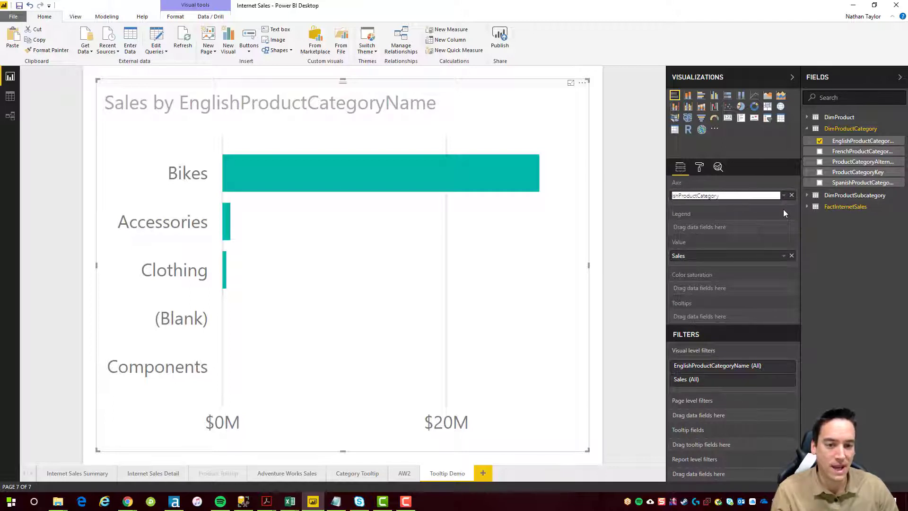
{"action": "key", "text": "Delete"}
{"action": "key", "text": "Return"}
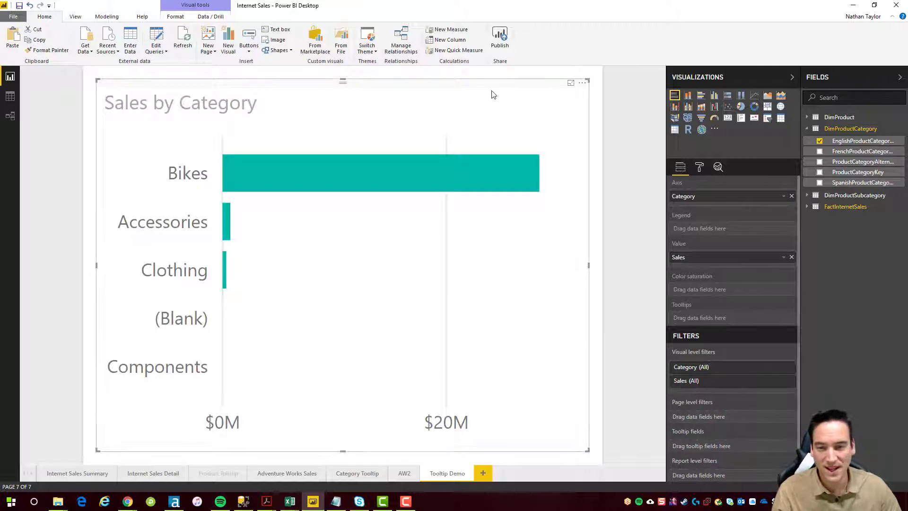
Step: Filter the bar chart's Category field to include every category except (Blank)
{"action": "scroll", "coordinate": [739, 322], "scroll_direction": "down", "scroll_amount": 1}
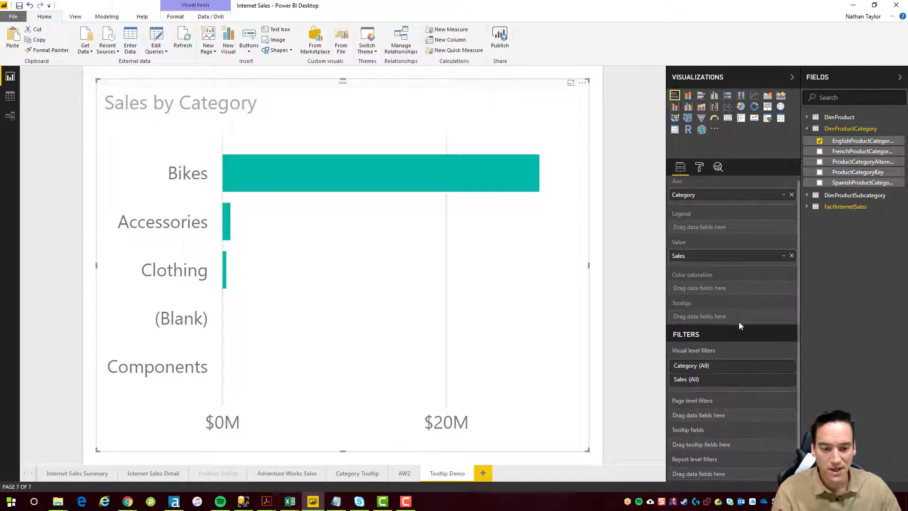
{"action": "left_click", "coordinate": [742, 369]}
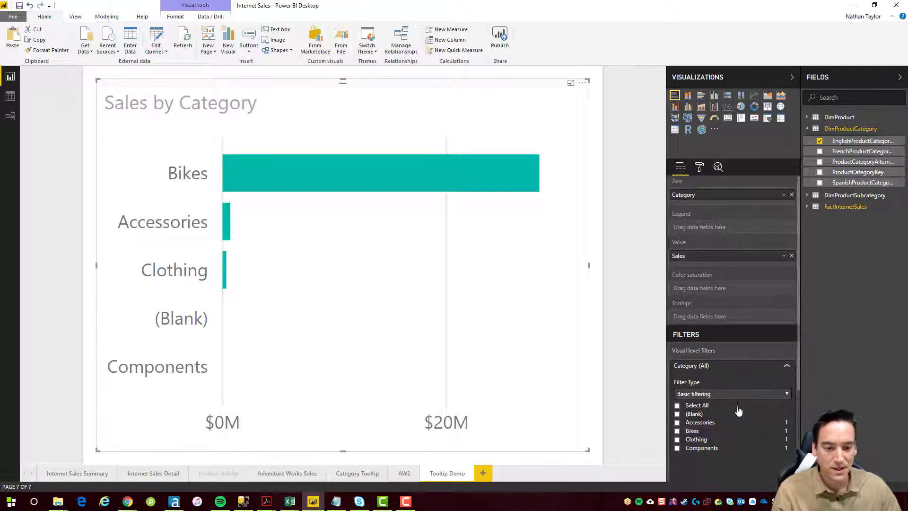
{"action": "left_click", "coordinate": [677, 405]}
{"action": "left_click", "coordinate": [677, 414]}
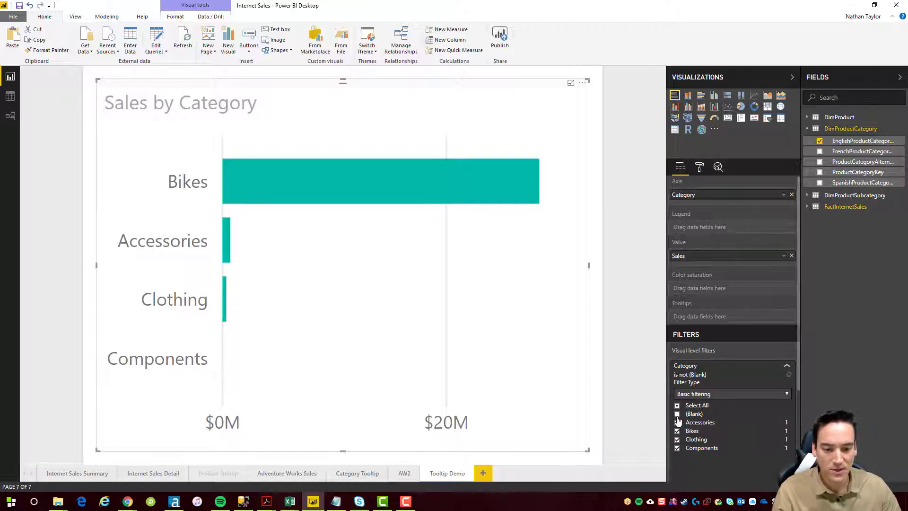
Step: Turn on data labels for the Sales by Category bar chart
{"action": "left_click", "coordinate": [700, 168]}
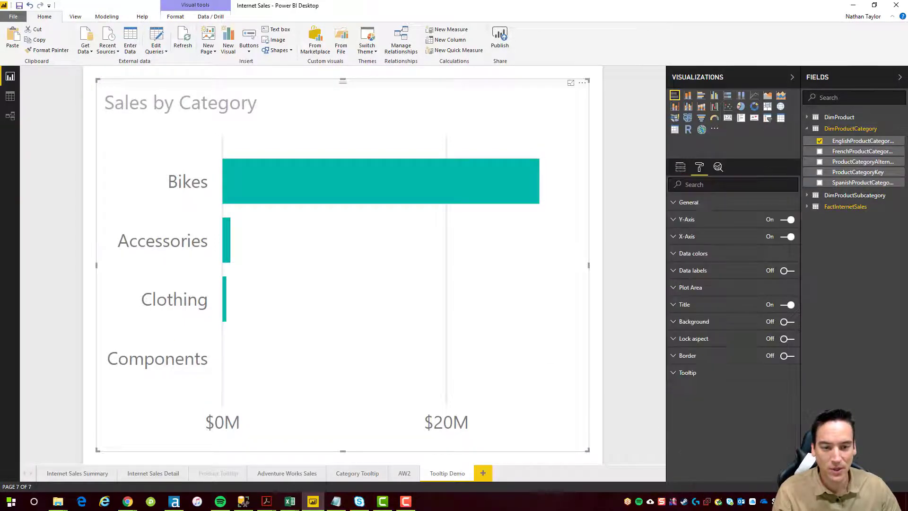
{"action": "left_click", "coordinate": [788, 271]}
{"action": "left_click", "coordinate": [623, 251]}
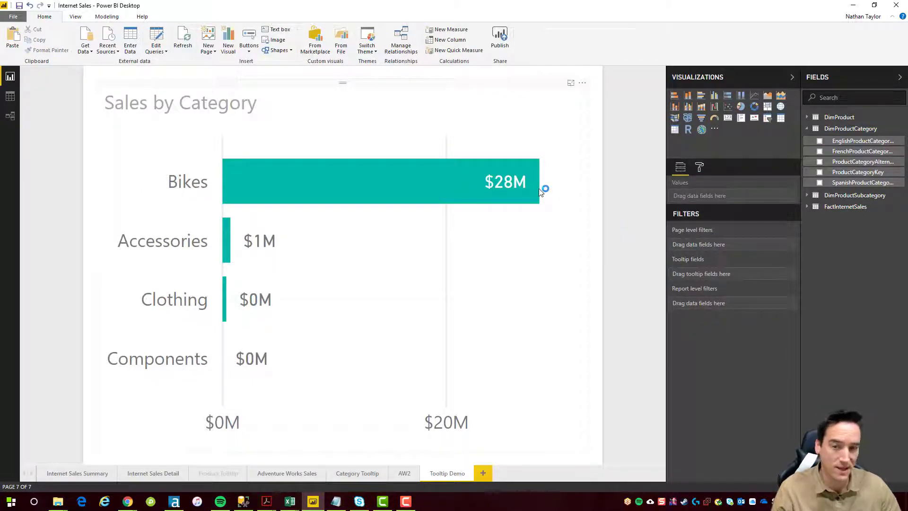
{"action": "mouse_move", "coordinate": [538, 189]}
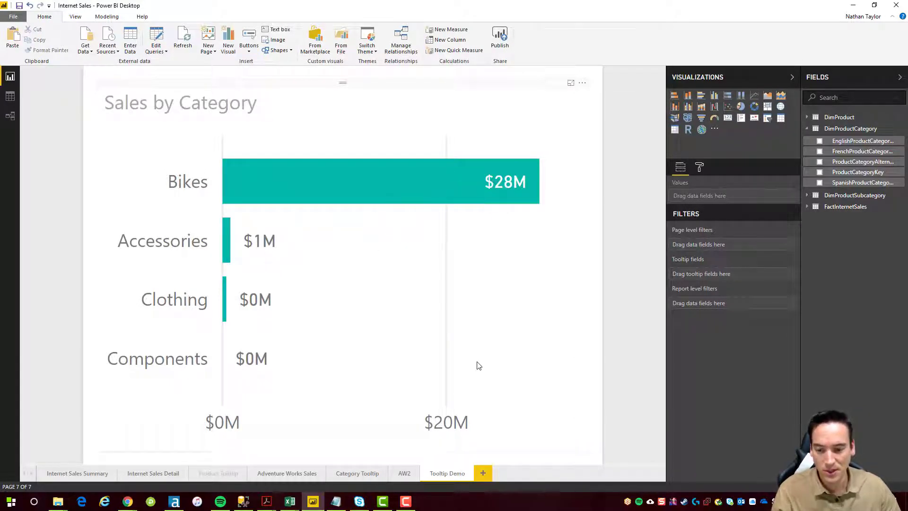
Step: On the AW2 page, set the report tooltip page of the Sales Amount Zero by Year column chart to Tooltip Demo
{"action": "left_click", "coordinate": [404, 474]}
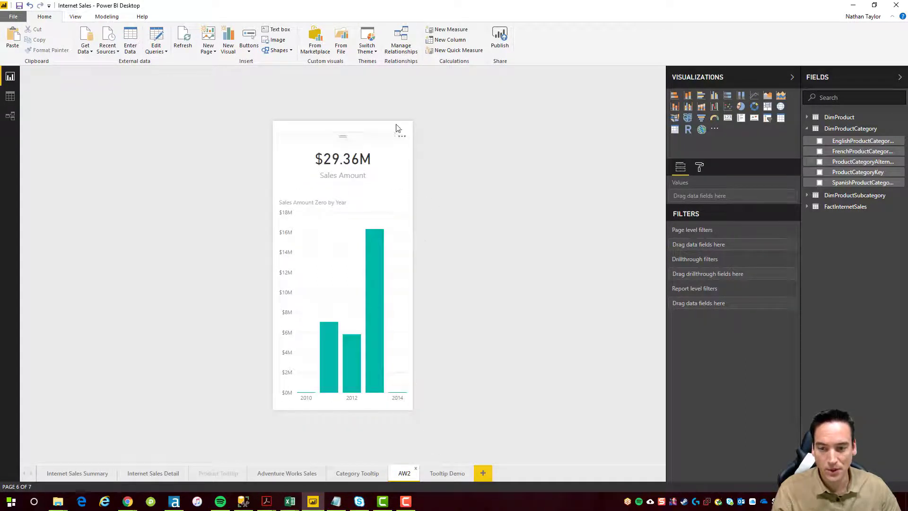
{"action": "mouse_move", "coordinate": [377, 266]}
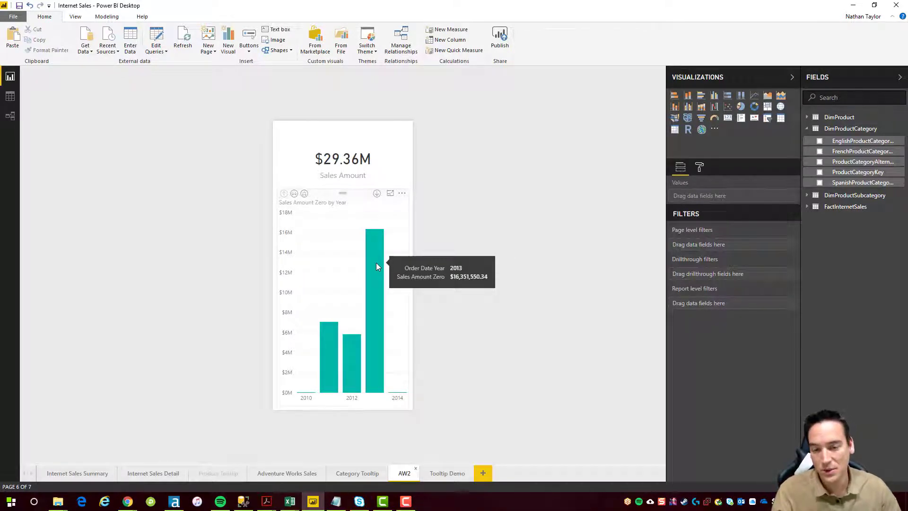
{"action": "left_click", "coordinate": [361, 197]}
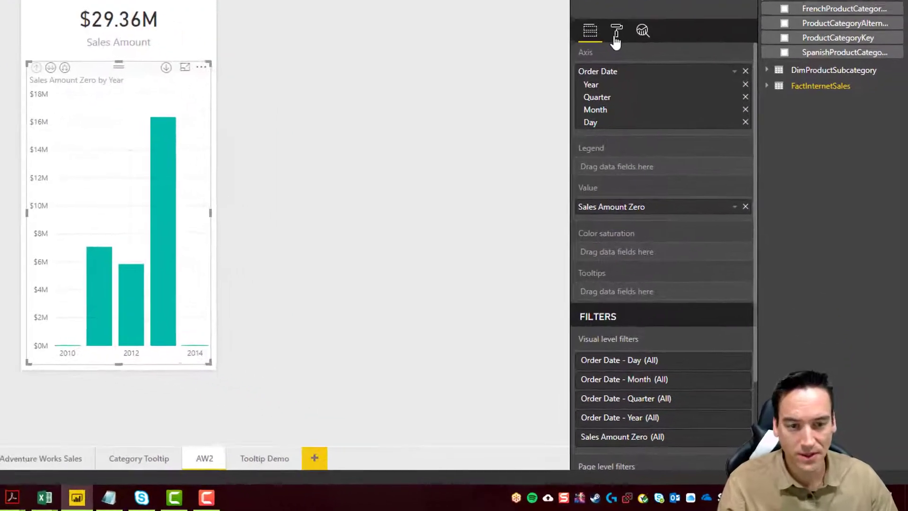
{"action": "left_click", "coordinate": [700, 167]}
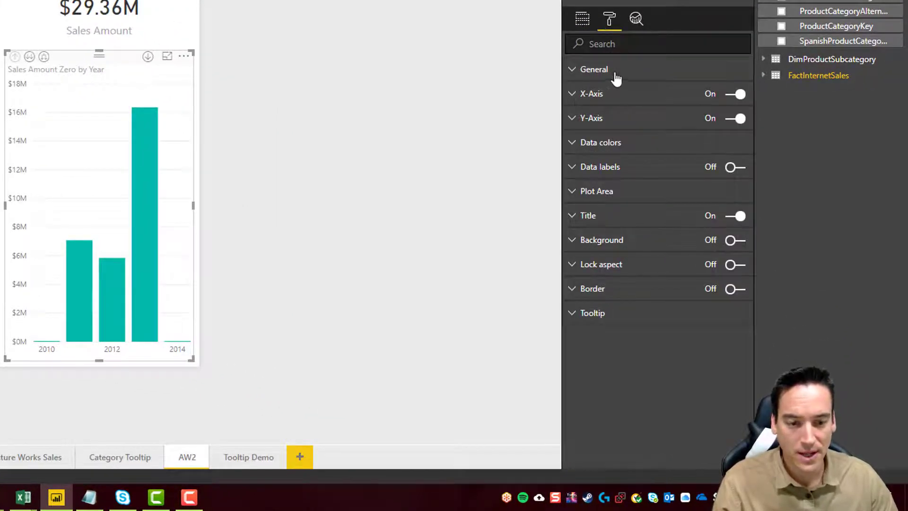
{"action": "left_click", "coordinate": [574, 316]}
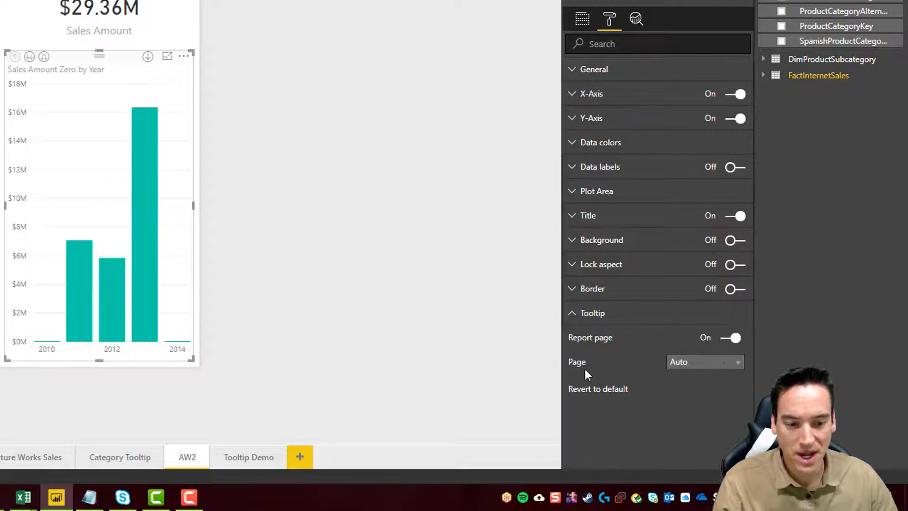
{"action": "left_click", "coordinate": [713, 366]}
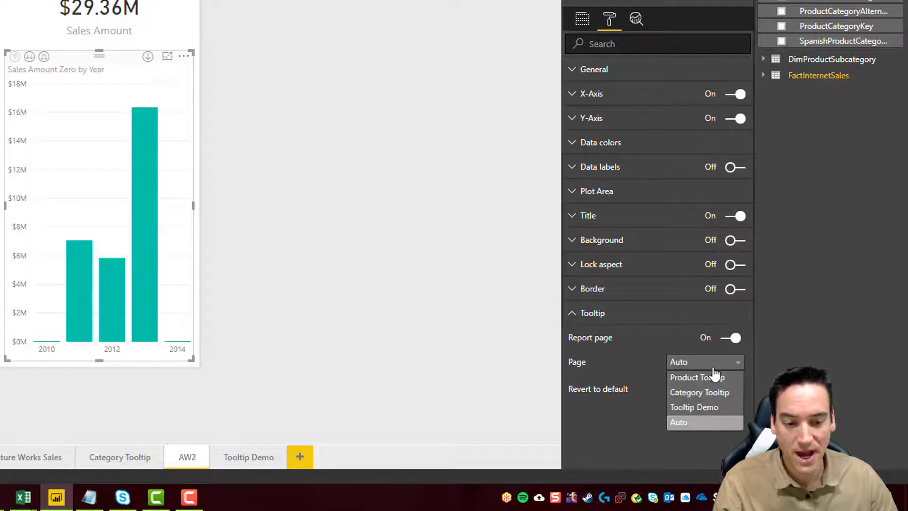
{"action": "left_click", "coordinate": [699, 408]}
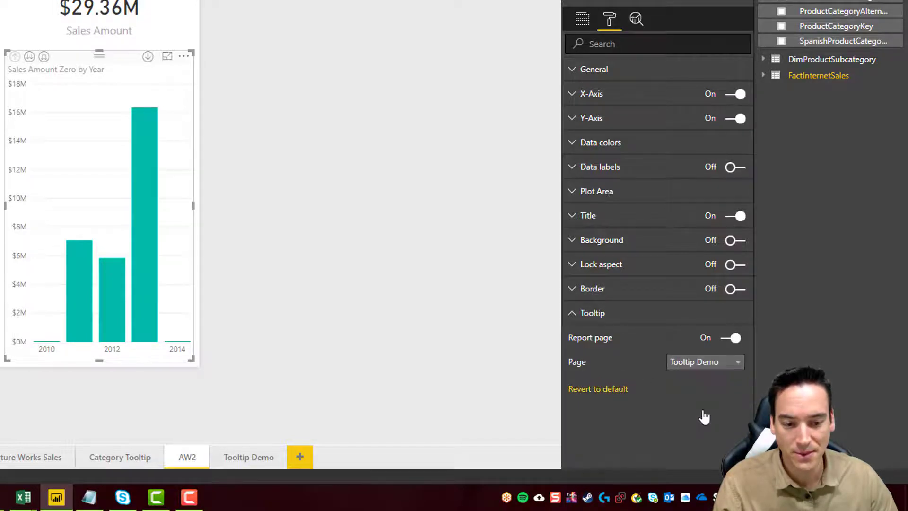
{"action": "left_click", "coordinate": [416, 212]}
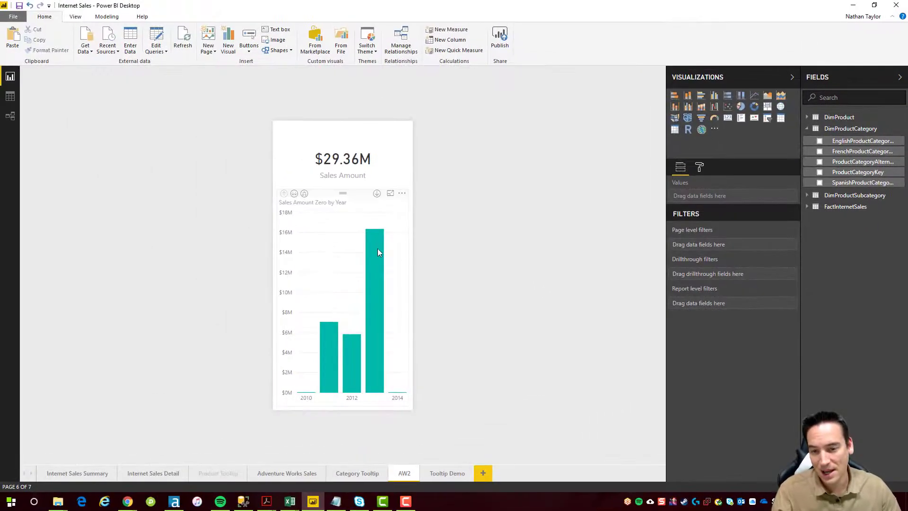
{"action": "mouse_move", "coordinate": [148, 134]}
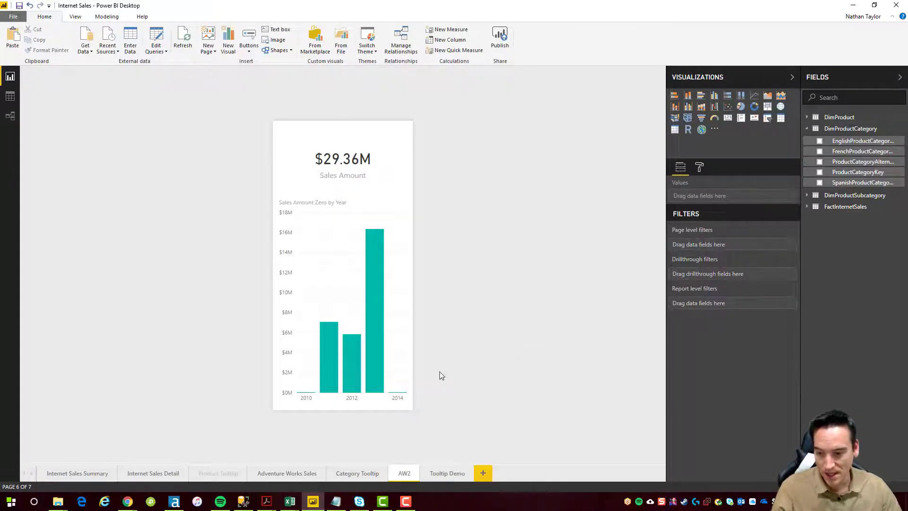
Step: Review Cortana's Hey Cortana, keyboard shortcut and lock screen settings, including Power BI data access while locked, then close the settings
{"action": "left_click", "coordinate": [37, 502]}
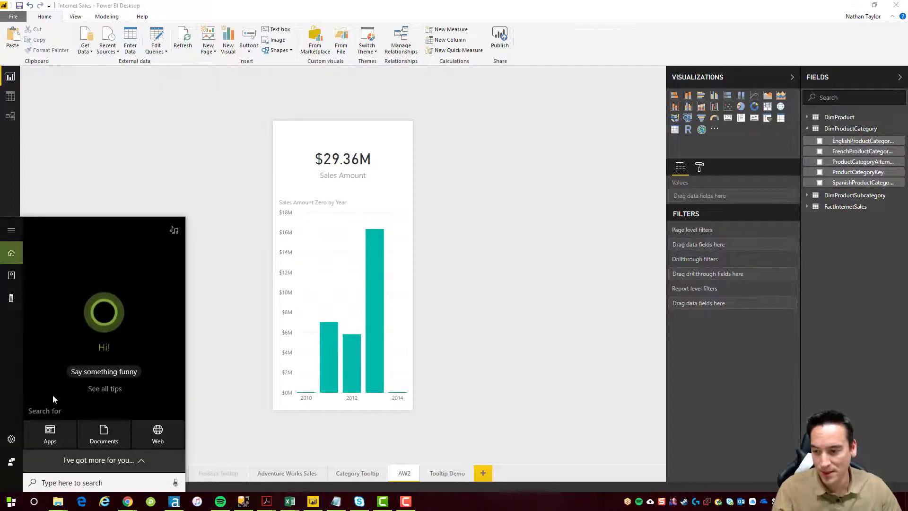
{"action": "left_click", "coordinate": [225, 416]}
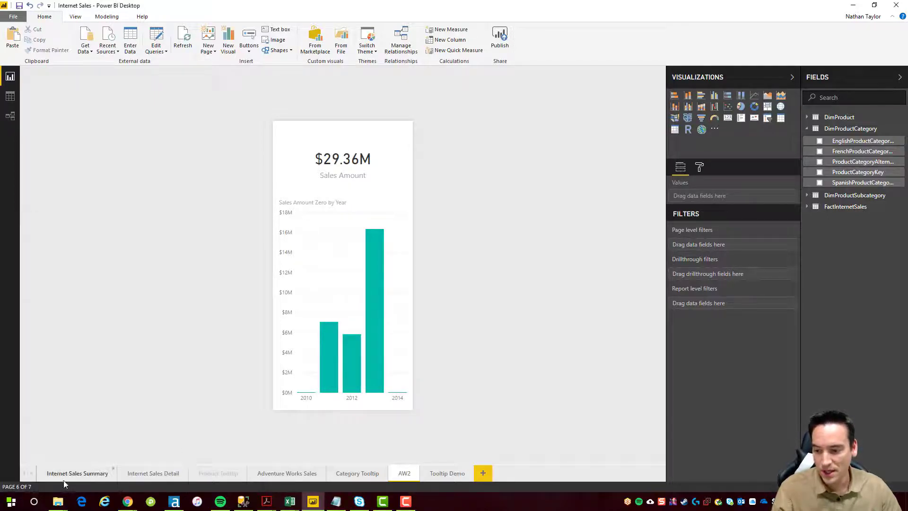
{"action": "left_click", "coordinate": [37, 502]}
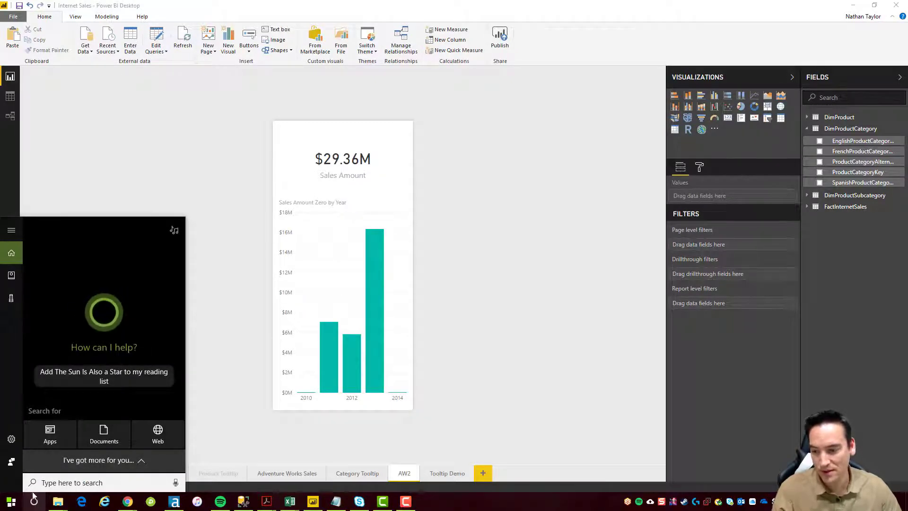
{"action": "left_click", "coordinate": [12, 440]}
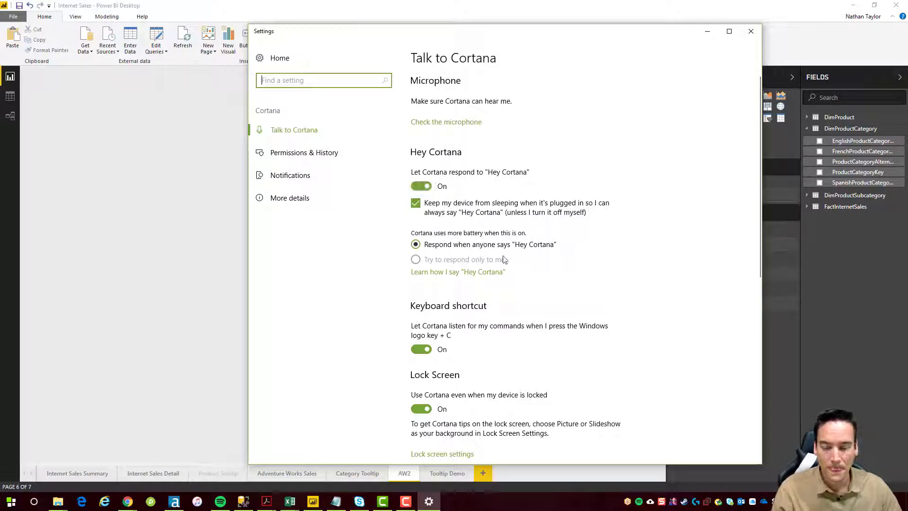
{"action": "scroll", "coordinate": [489, 287], "scroll_direction": "down", "scroll_amount": 1}
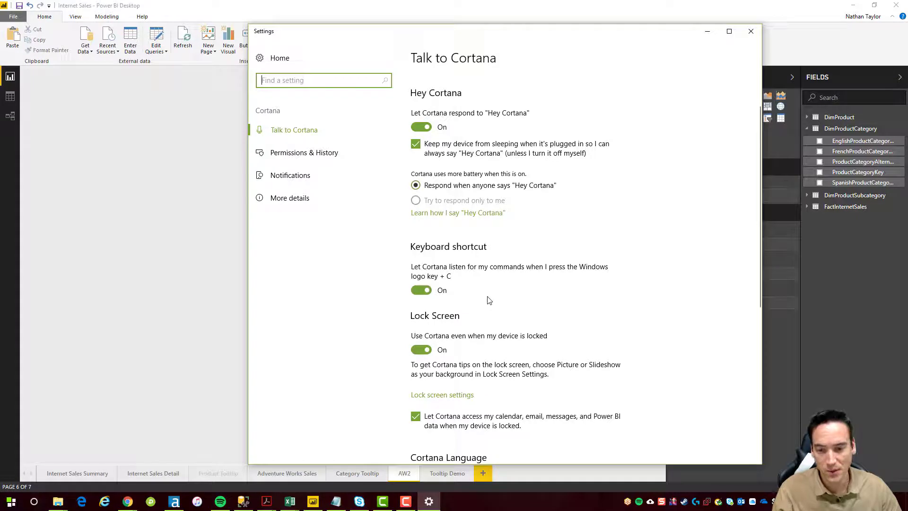
{"action": "scroll", "coordinate": [473, 312], "scroll_direction": "down", "scroll_amount": 1}
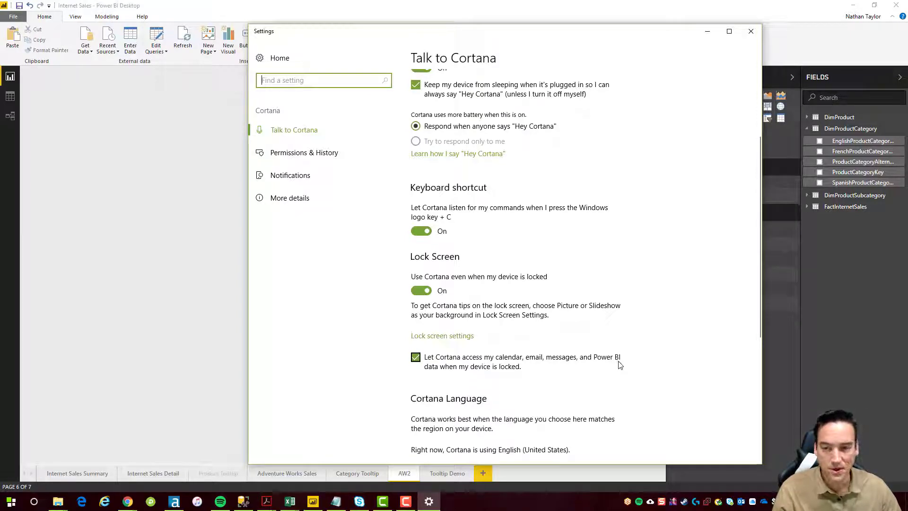
{"action": "left_click", "coordinate": [751, 32]}
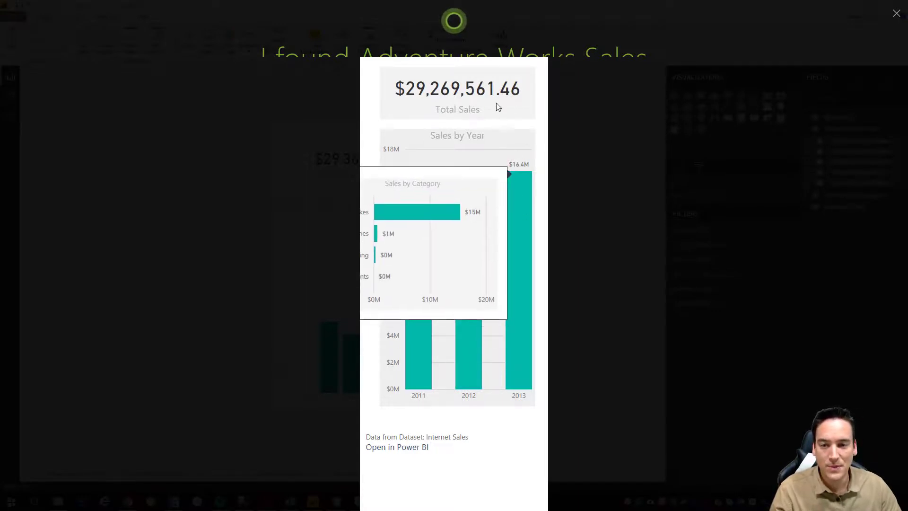
Step: Examine the Sales by Category tooltip on the Sales by Year columns in the full-screen Adventure Works Sales answer, and close the answer
{"action": "mouse_move", "coordinate": [412, 97]}
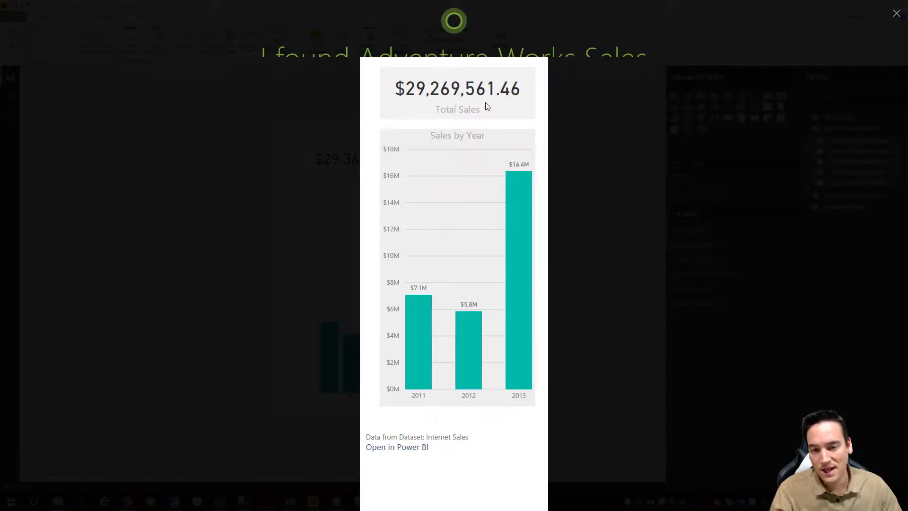
{"action": "mouse_move", "coordinate": [524, 194]}
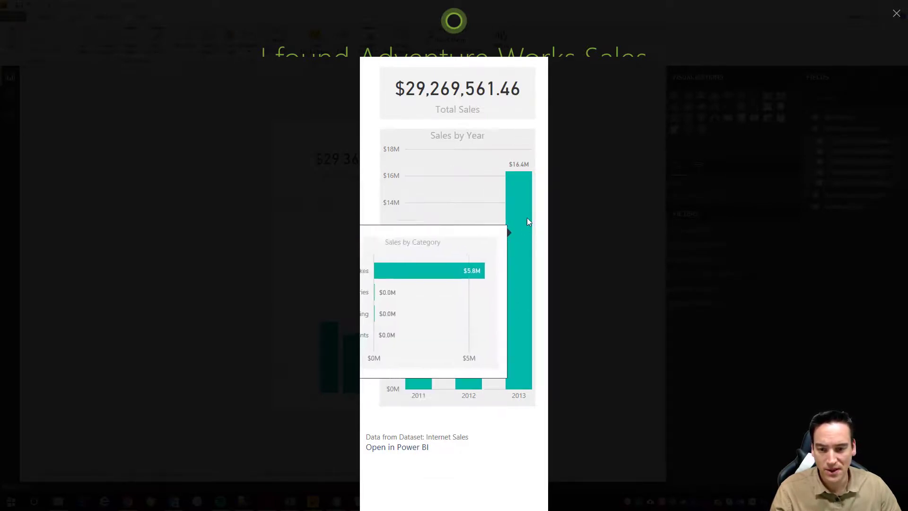
{"action": "mouse_move", "coordinate": [526, 210]}
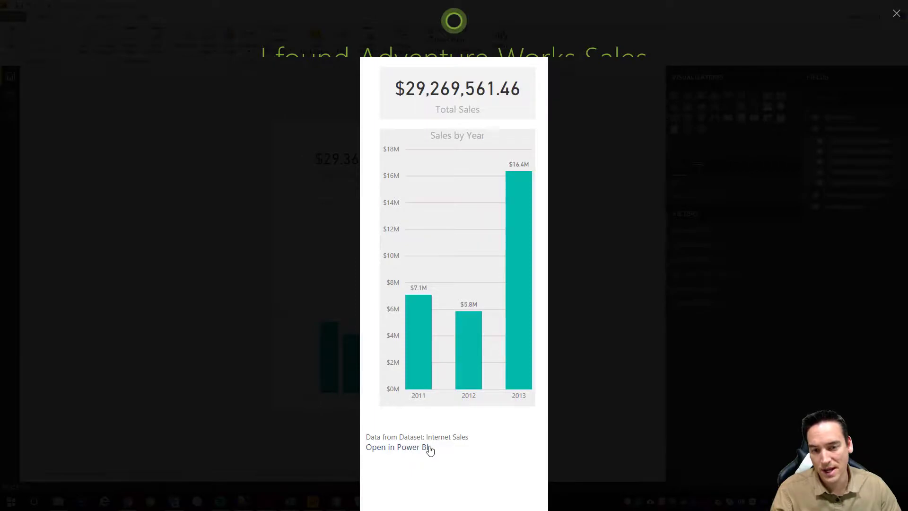
{"action": "left_click", "coordinate": [896, 13]}
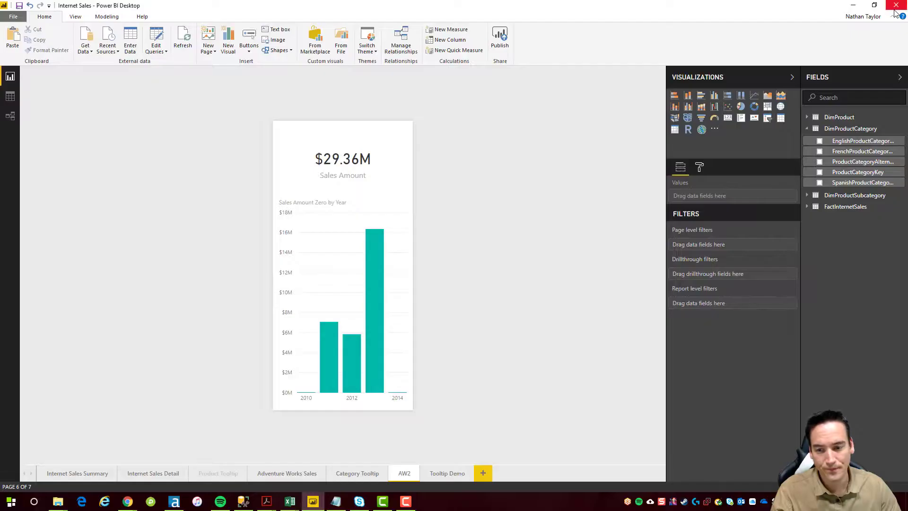
Step: Ask Cortana by voice for "Adventureworks sales by year", examine the 2013 column's tooltip in the answer, and dismiss it
{"action": "left_click", "coordinate": [34, 502]}
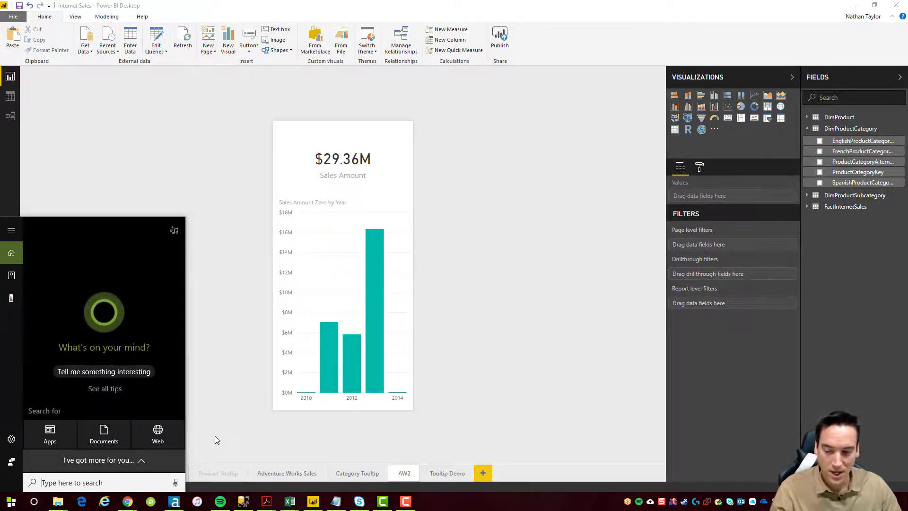
{"action": "left_click", "coordinate": [176, 483]}
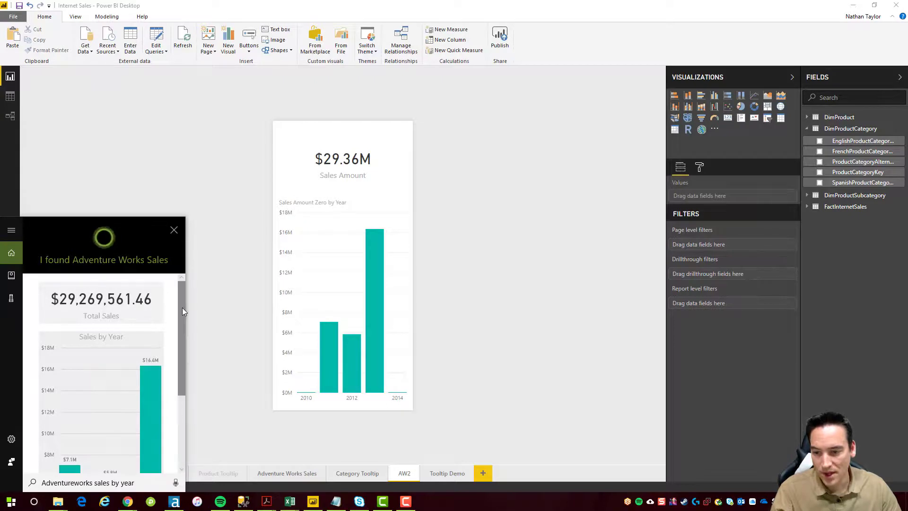
{"action": "mouse_move", "coordinate": [183, 307]}
{"action": "left_mouse_down"}
{"action": "mouse_move", "coordinate": [185, 405]}
{"action": "mouse_move", "coordinate": [180, 294]}
{"action": "left_mouse_up"}
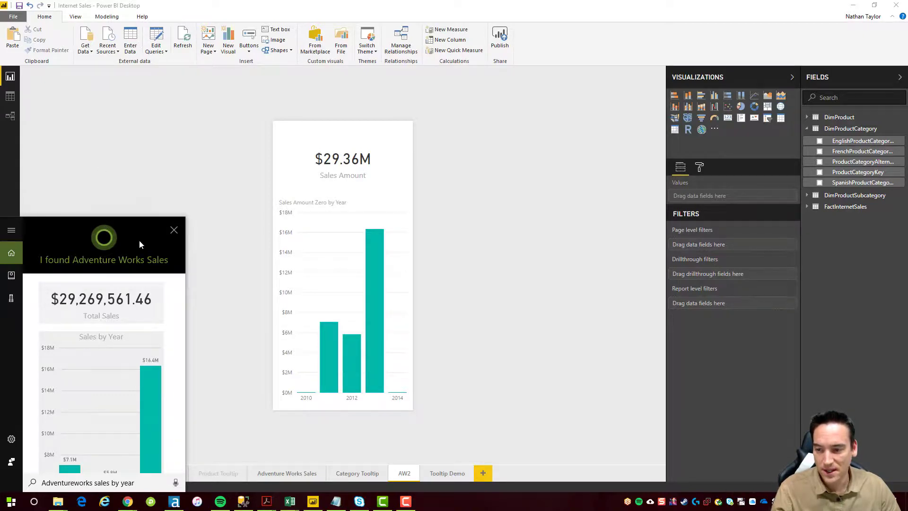
{"action": "left_click_drag", "start_coordinate": [180, 293], "coordinate": [180, 275]}
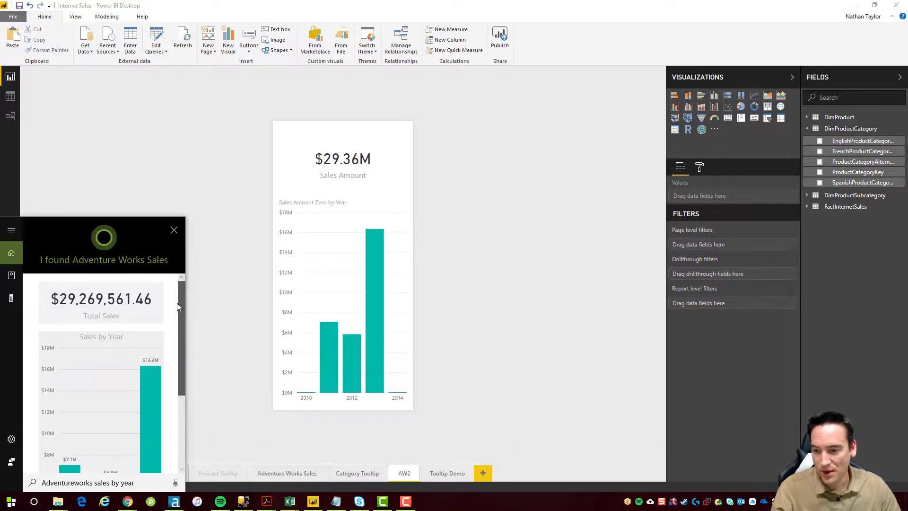
{"action": "left_click_drag", "start_coordinate": [176, 306], "coordinate": [178, 319]}
{"action": "mouse_move", "coordinate": [153, 352]}
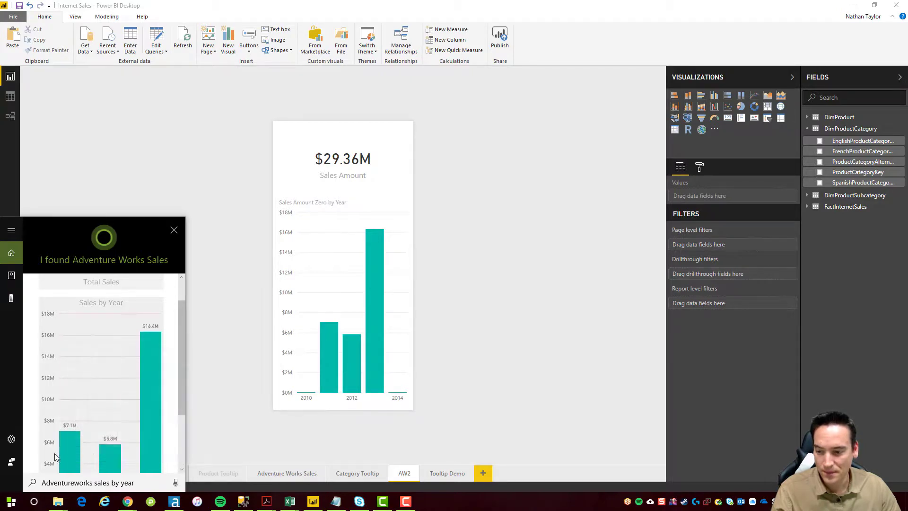
{"action": "left_click", "coordinate": [224, 277]}
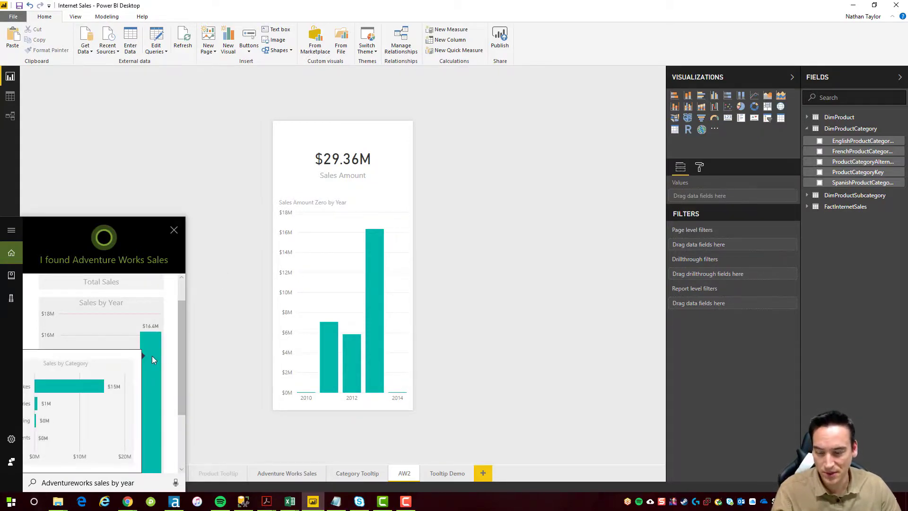
{"action": "left_click", "coordinate": [175, 229]}
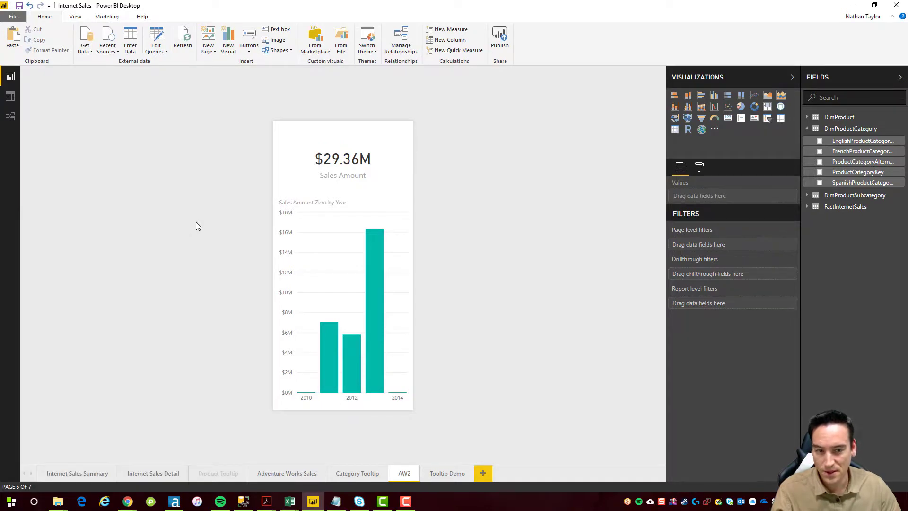